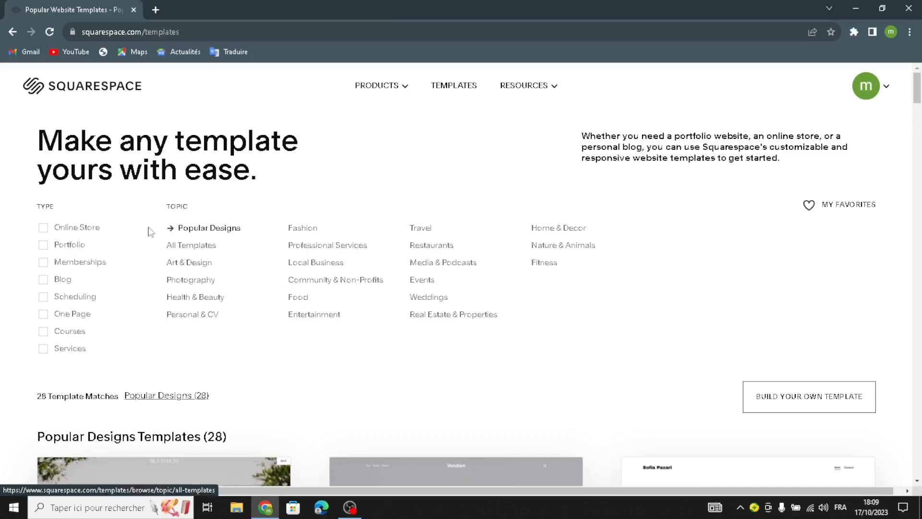
# Show all templates filtered to the Services type and browse the resulting designs.
pyautogui.click(169, 245)
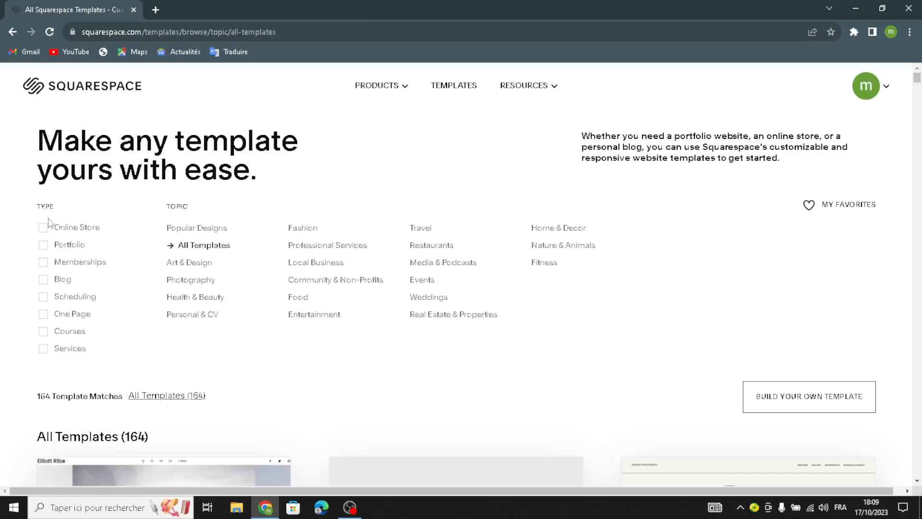
pyautogui.click(44, 332)
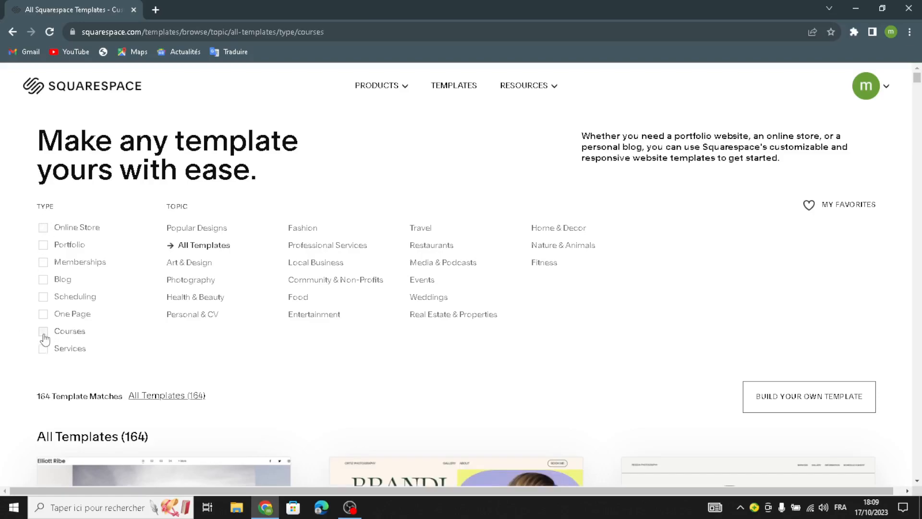
pyautogui.click(44, 335)
pyautogui.click(43, 349)
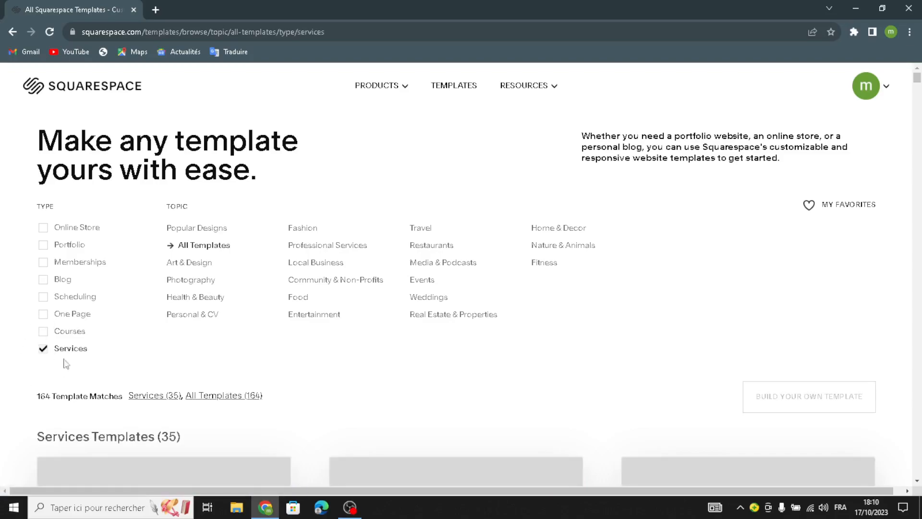
pyautogui.scroll(-6, 443, 396)
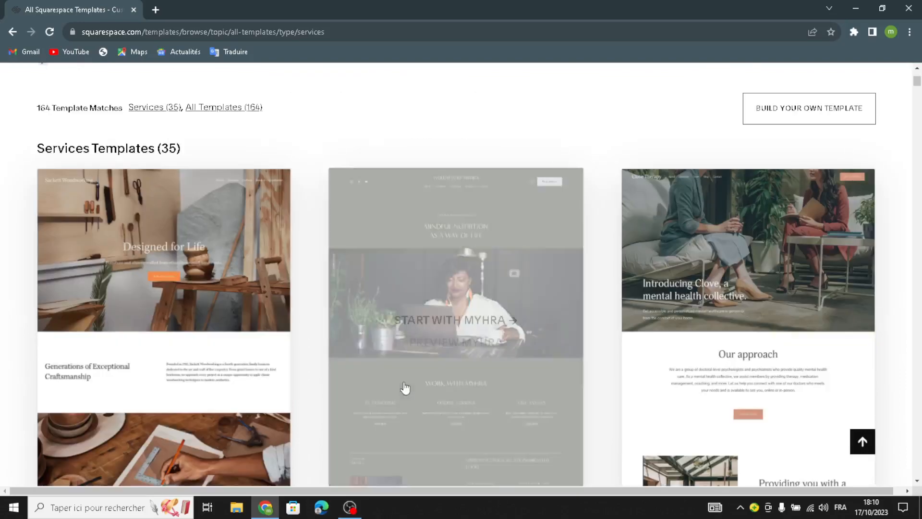
pyautogui.scroll(-3, 608, 342)
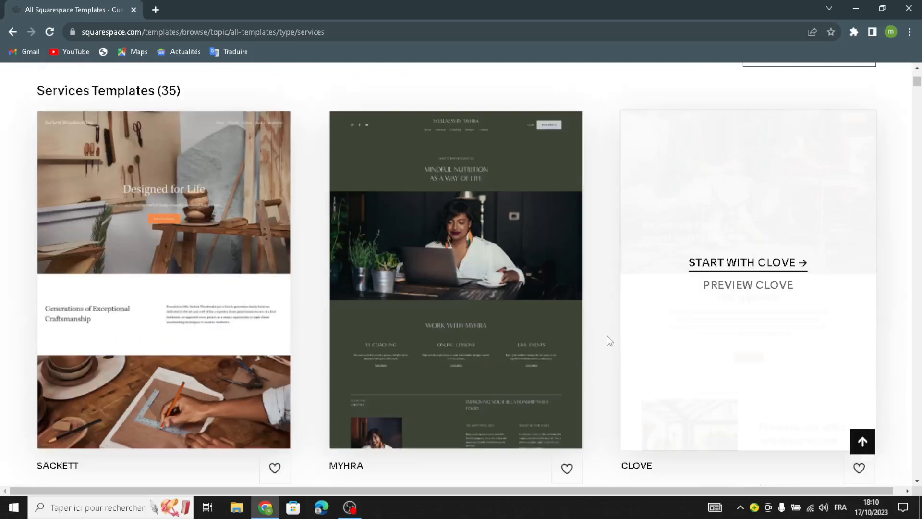
pyautogui.scroll(2, 228, 197)
pyautogui.scroll(-9, 228, 197)
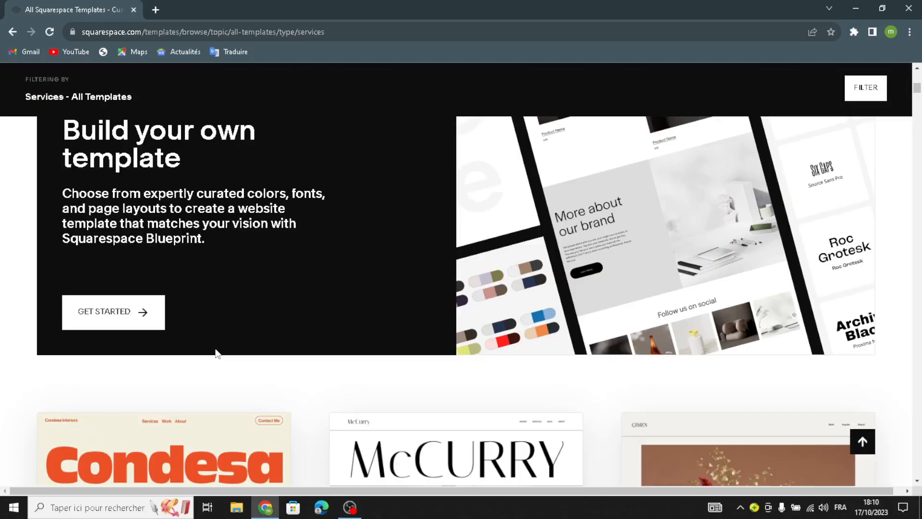
# Start building a custom website template with Squarespace Blueprint, dismissing the error and retrying if needed.
pyautogui.click(117, 317)
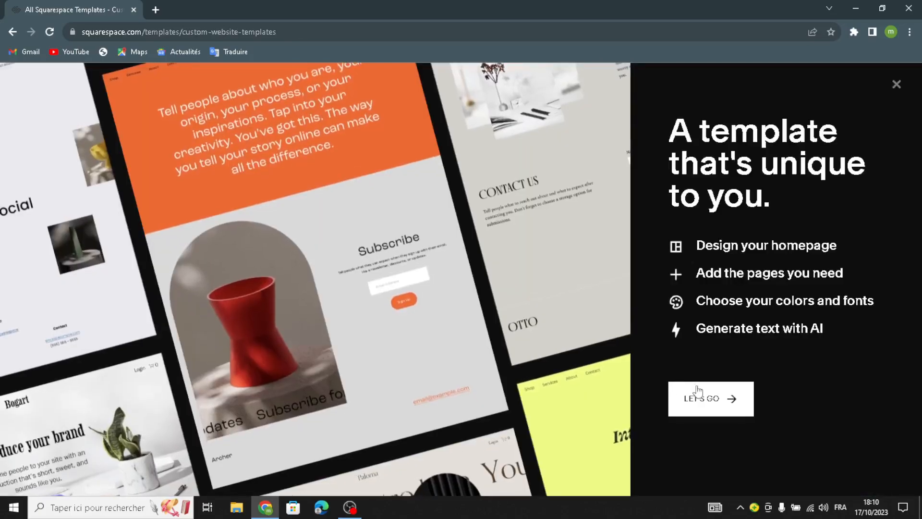
pyautogui.click(697, 401)
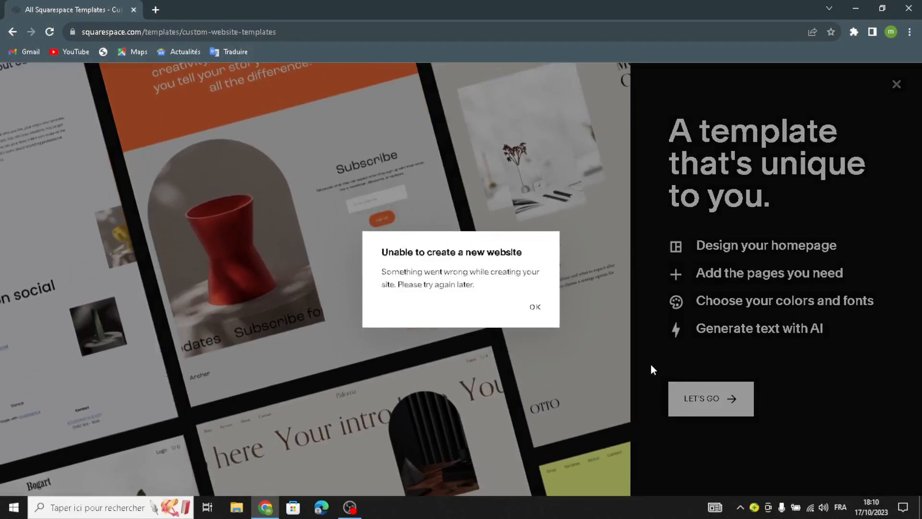
pyautogui.click(651, 366)
pyautogui.click(709, 412)
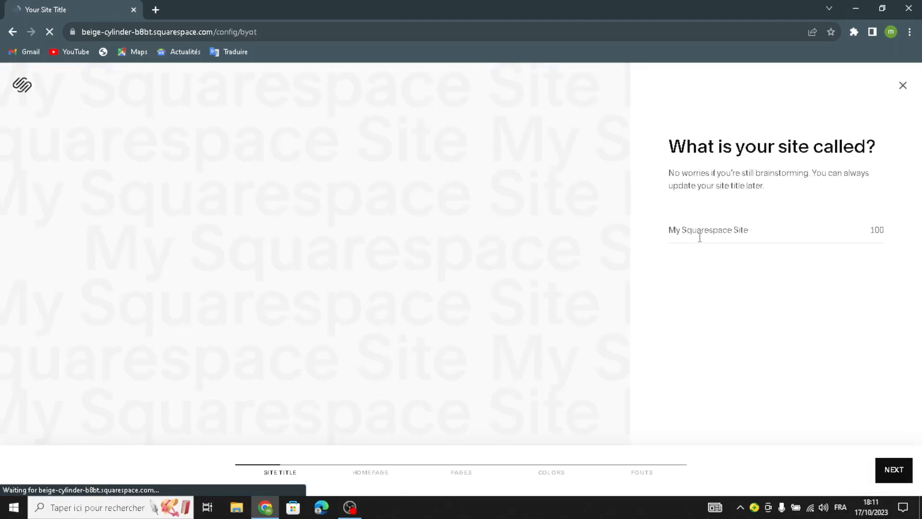
# Name the site ColorPixie and continue to the homepage setup.
pyautogui.click(701, 242)
pyautogui.write('ColorPixie')
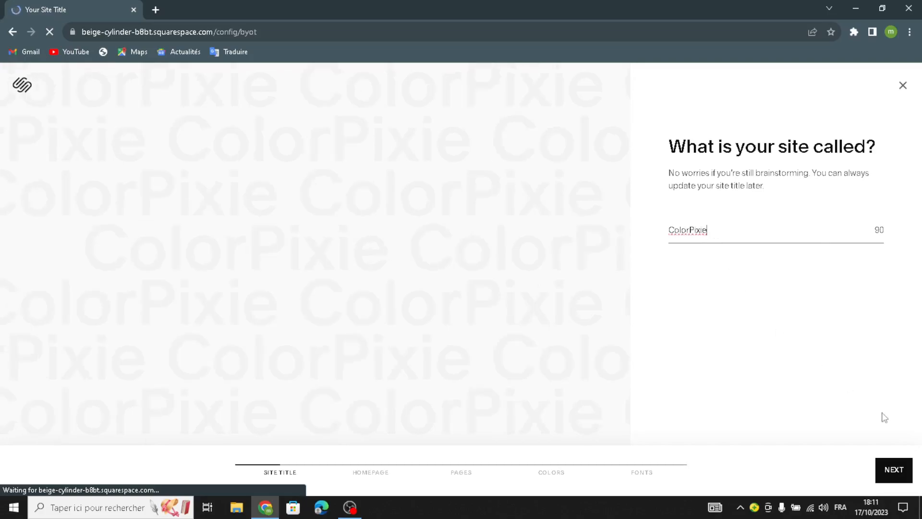
pyautogui.click(888, 473)
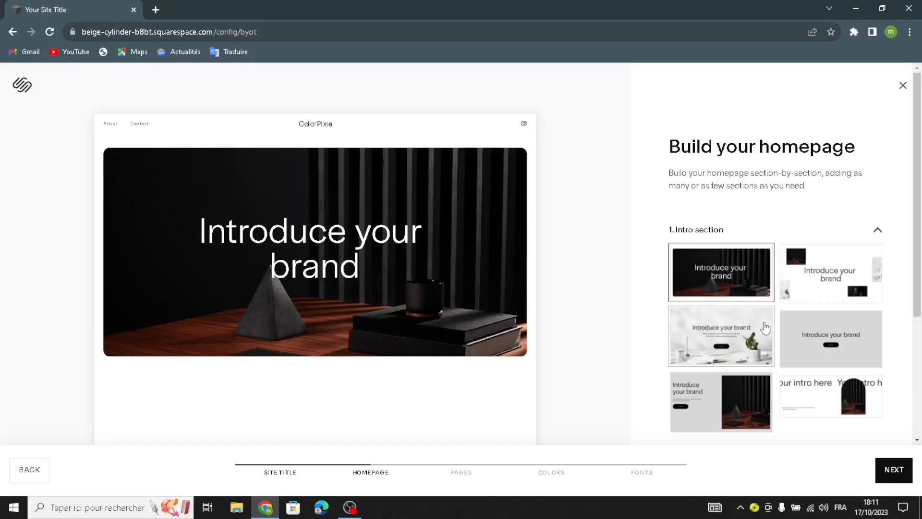
# Build the homepage with the plain grey intro, arched-image product, accordion services, grey text-only about, social, image-side contact form and three-column footer layouts.
pyautogui.click(801, 327)
pyautogui.click(733, 268)
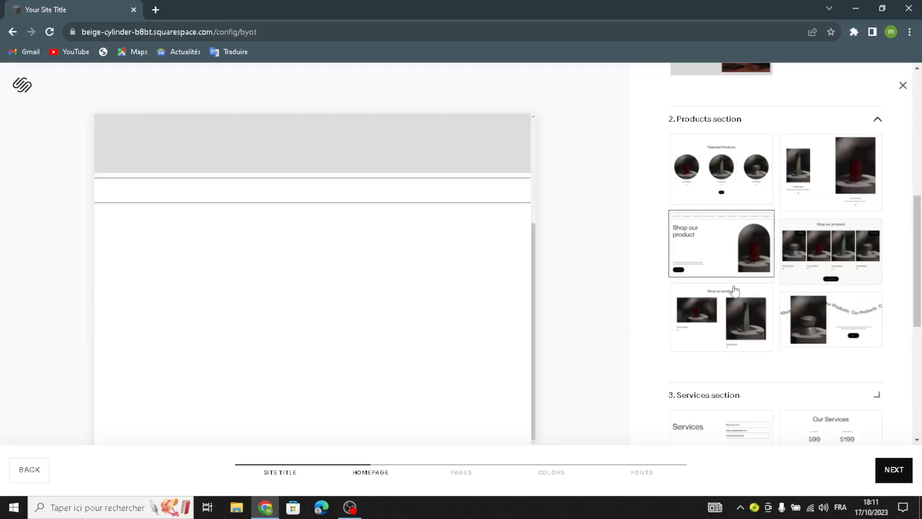
pyautogui.click(745, 199)
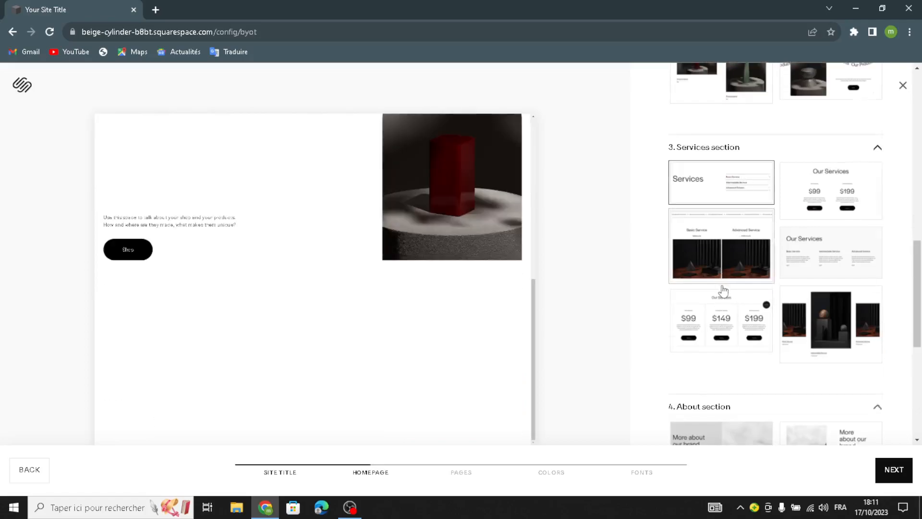
pyautogui.click(698, 353)
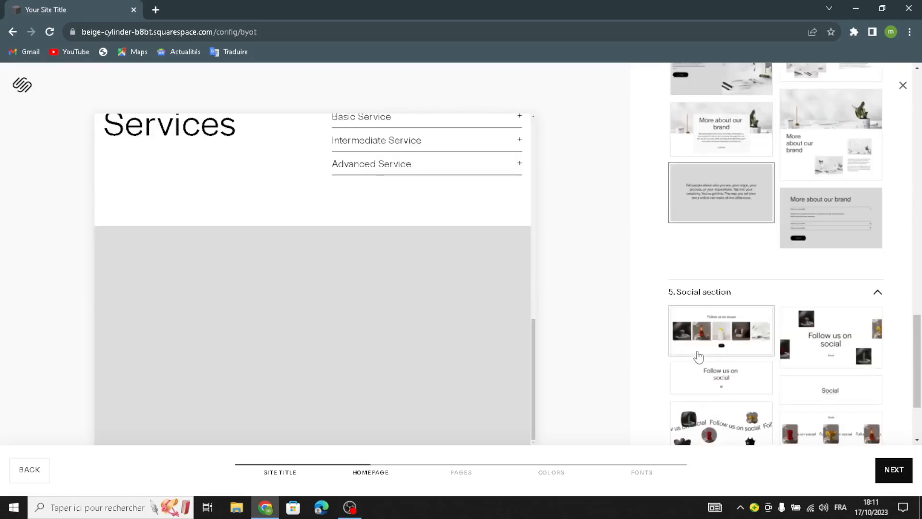
pyautogui.click(723, 313)
pyautogui.click(708, 351)
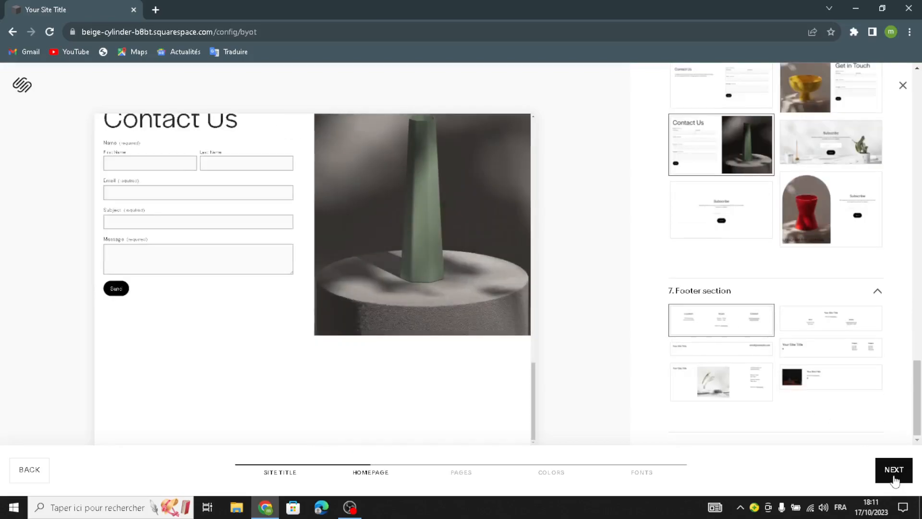
pyautogui.click(895, 471)
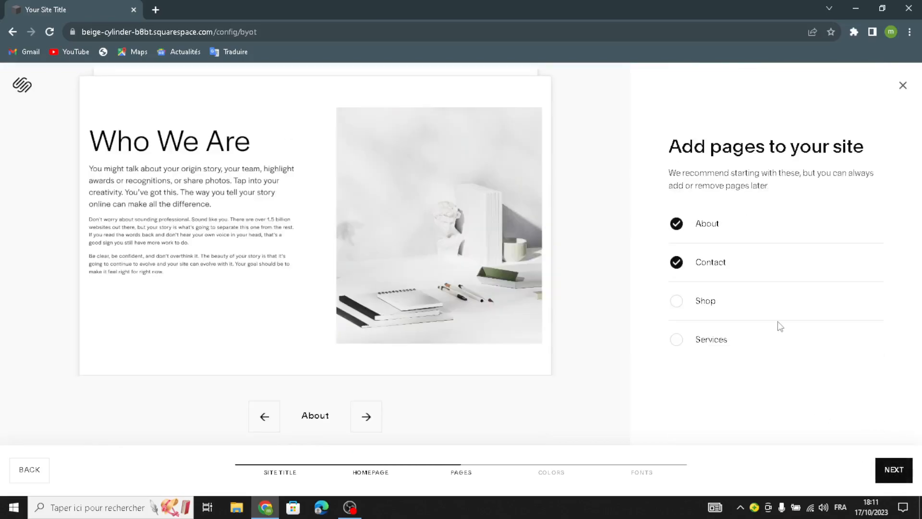
# Add the Services and Shop pages to the site and continue to the color choices.
pyautogui.click(696, 345)
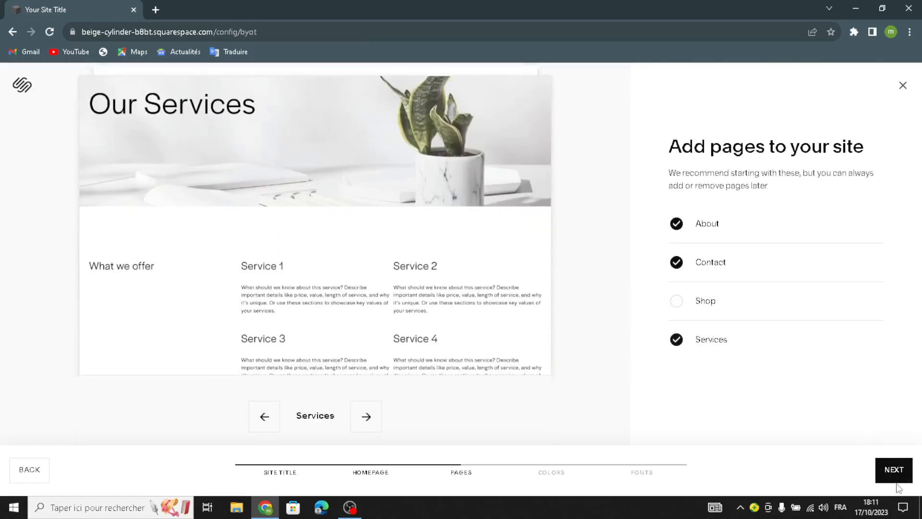
pyautogui.click(705, 303)
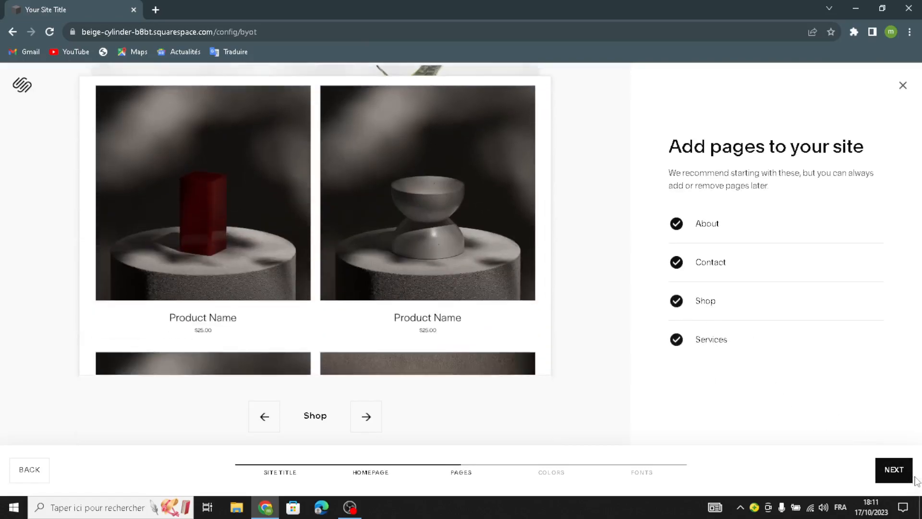
pyautogui.click(894, 471)
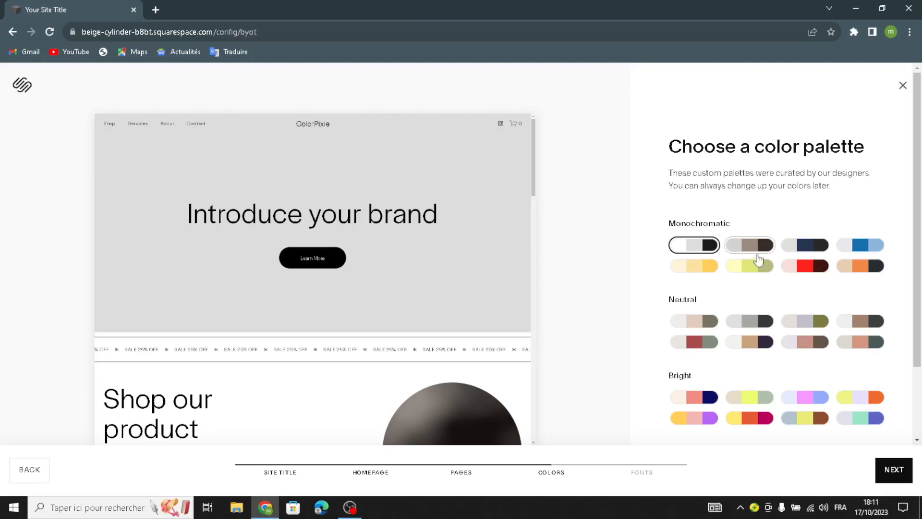
# Choose the neutral off-white, tan and dark purple palette with the Omnes Pro font pairing, and finish the template.
pyautogui.click(743, 348)
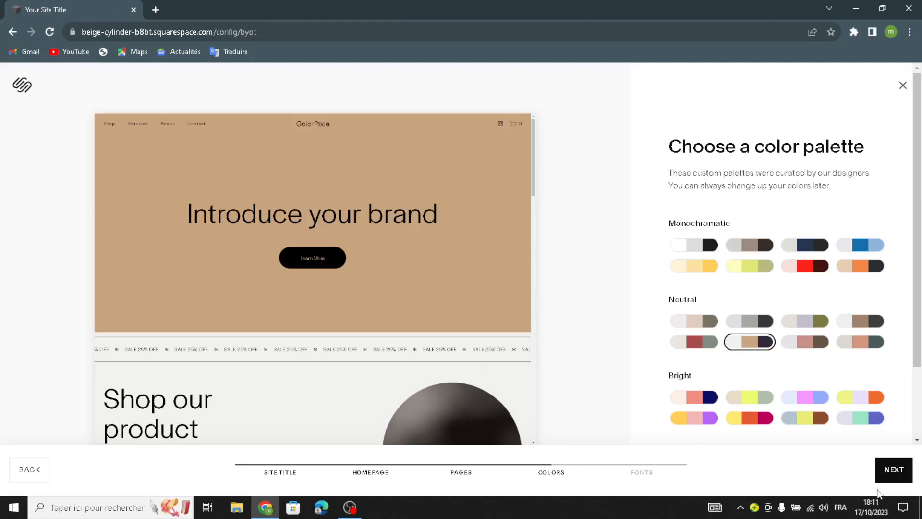
pyautogui.click(893, 470)
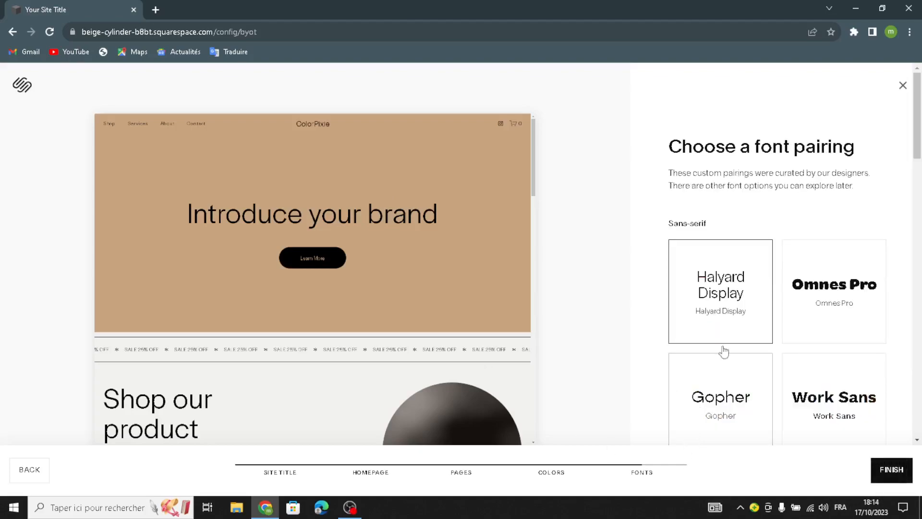
pyautogui.click(821, 315)
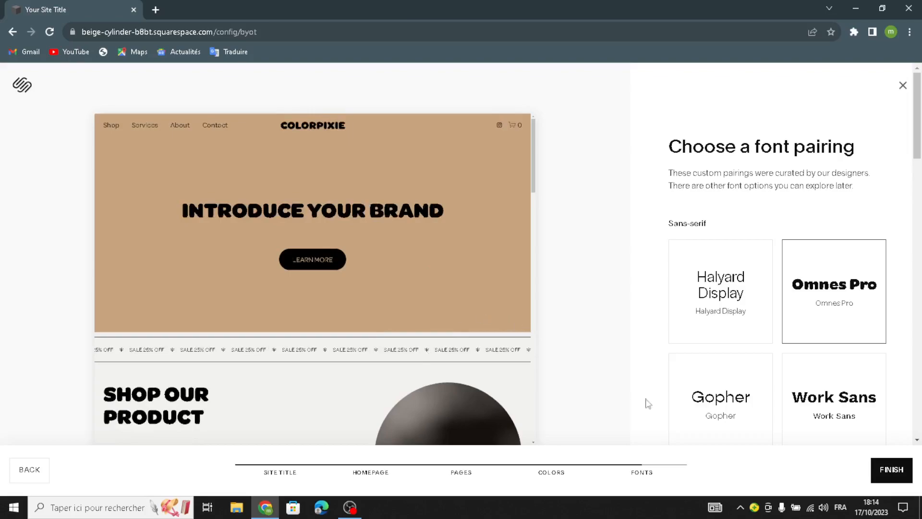
pyautogui.click(884, 470)
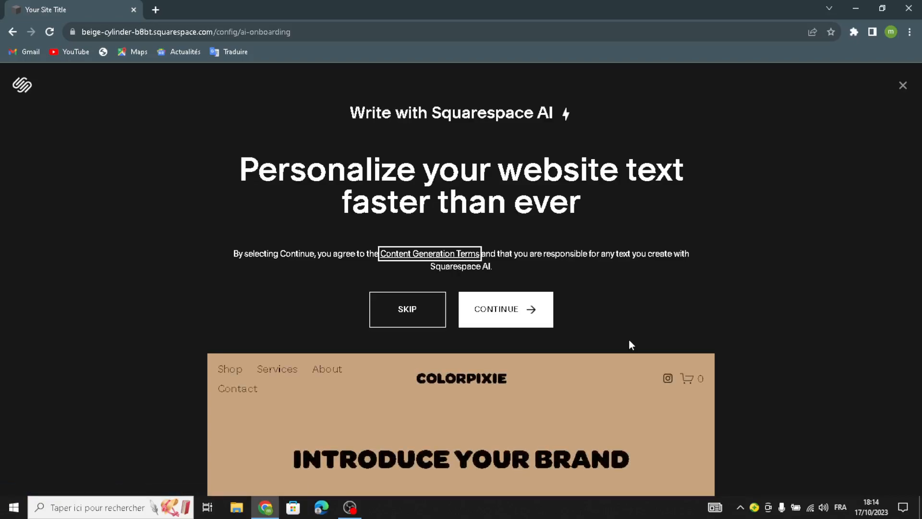
# Skip the Squarespace AI text personalization and go to the site editor.
pyautogui.click(398, 308)
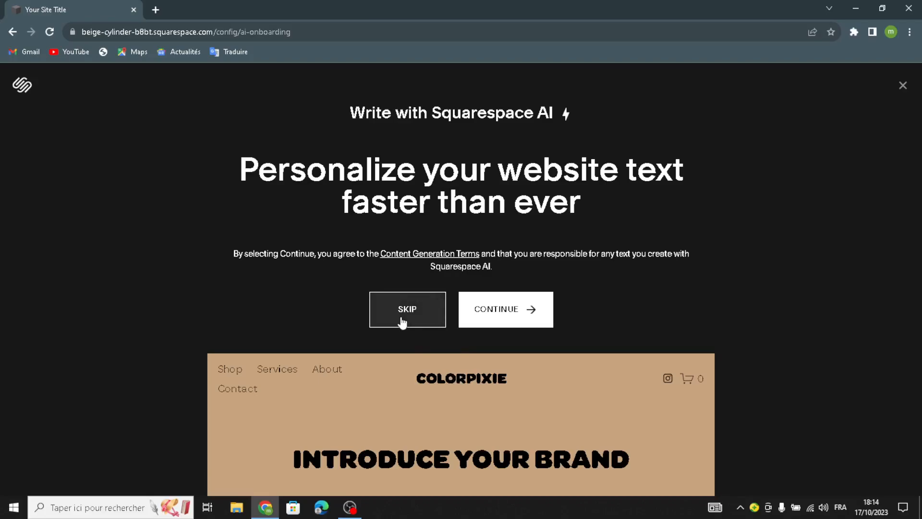
pyautogui.click(402, 321)
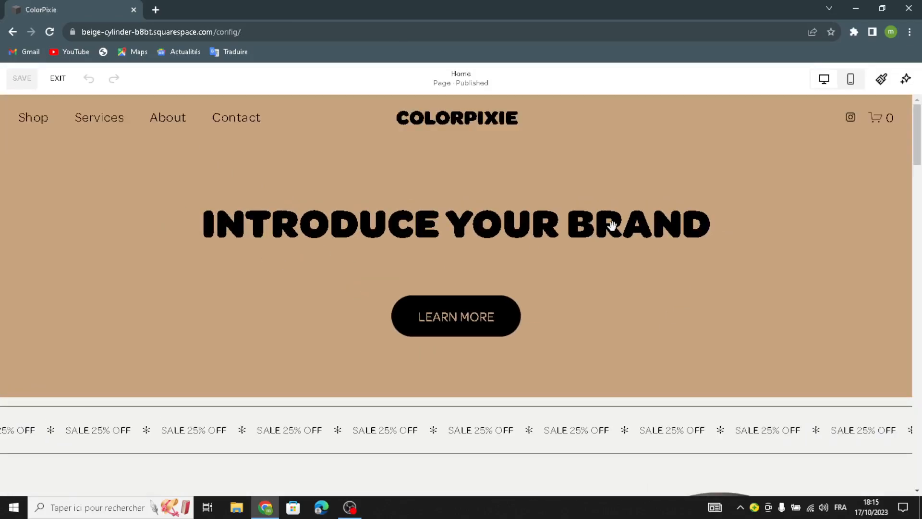
# Replace the intro section's heading text with "WELCOME TO OUR SITE FOR DIGITAL COLORING BOOKS".
pyautogui.click(725, 229)
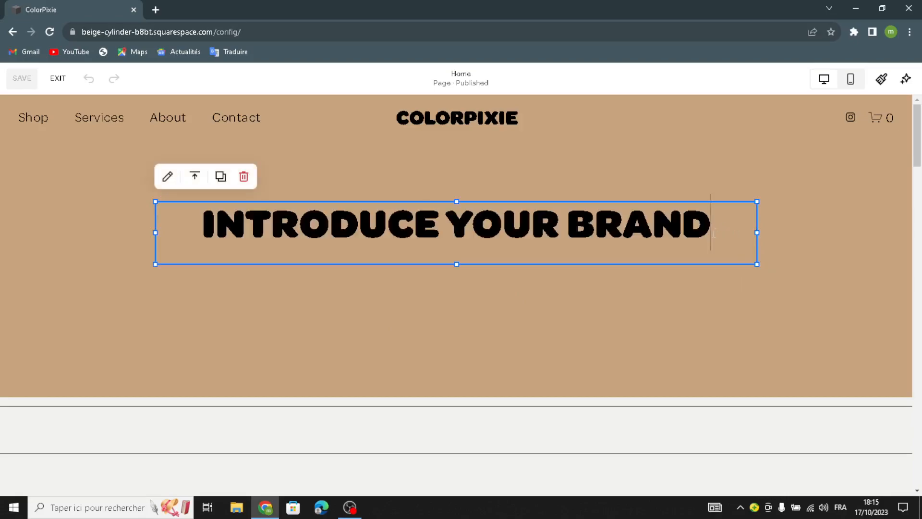
pyautogui.moveTo(724, 226); pyautogui.dragTo(176, 224)
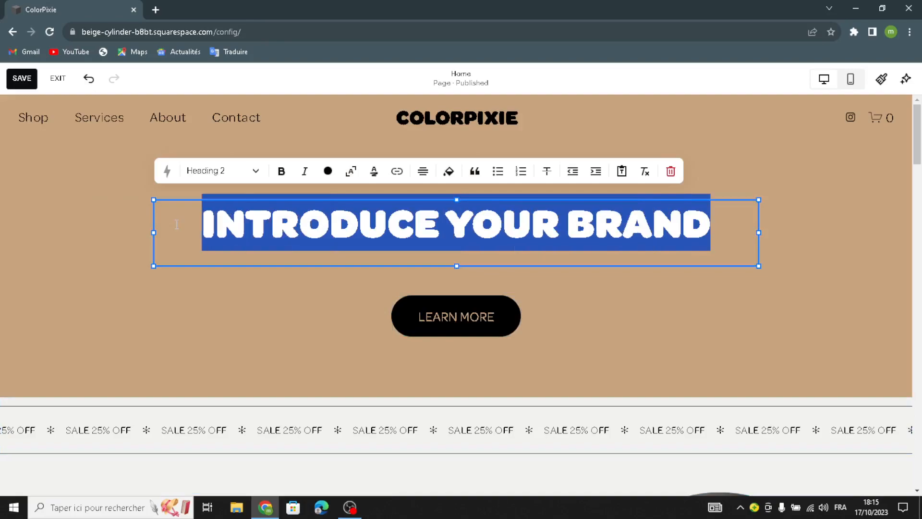
pyautogui.write('WE')
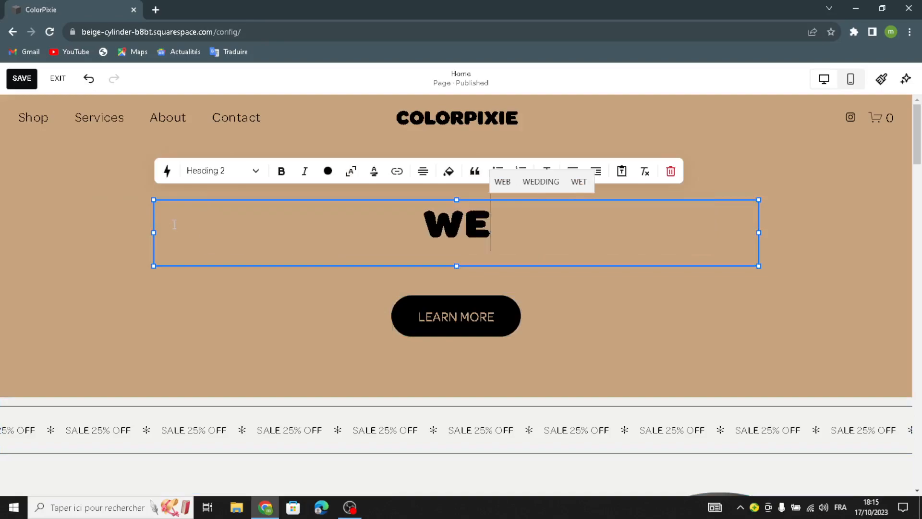
pyautogui.write('LCOME ')
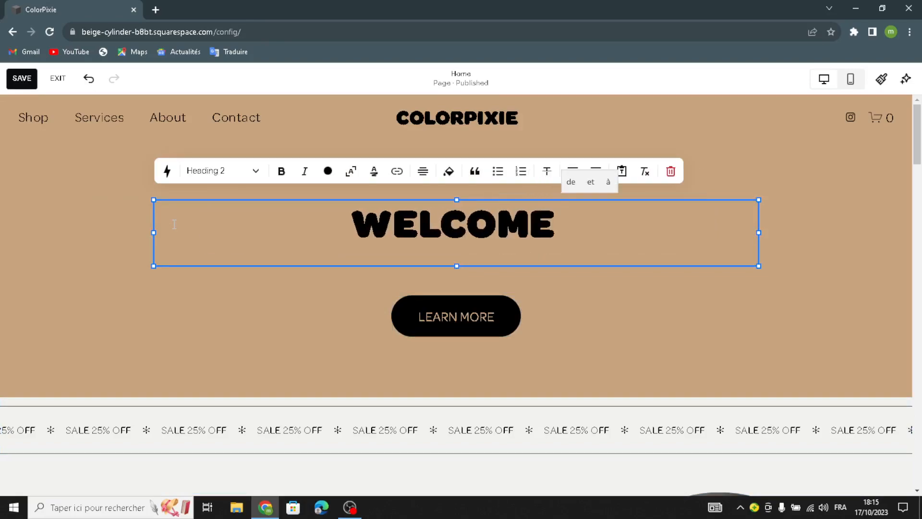
pyautogui.write('TO OUR ')
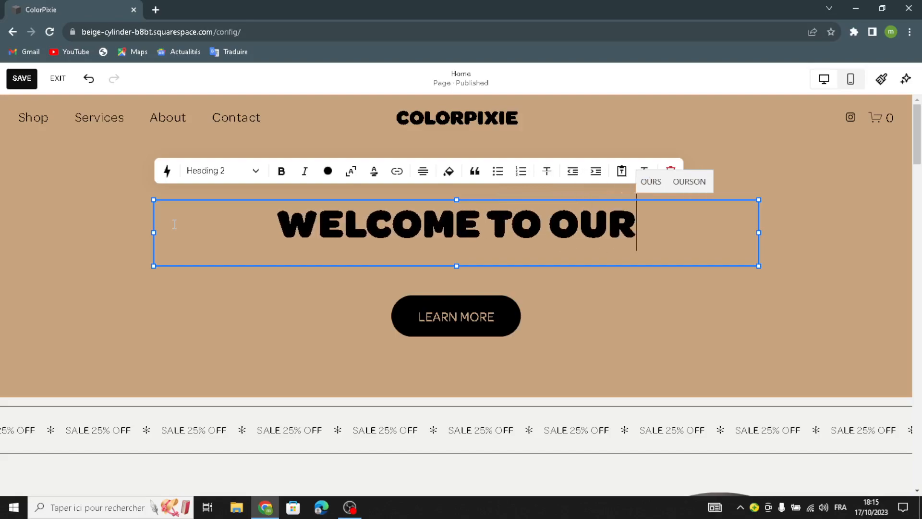
pyautogui.write('SITE F')
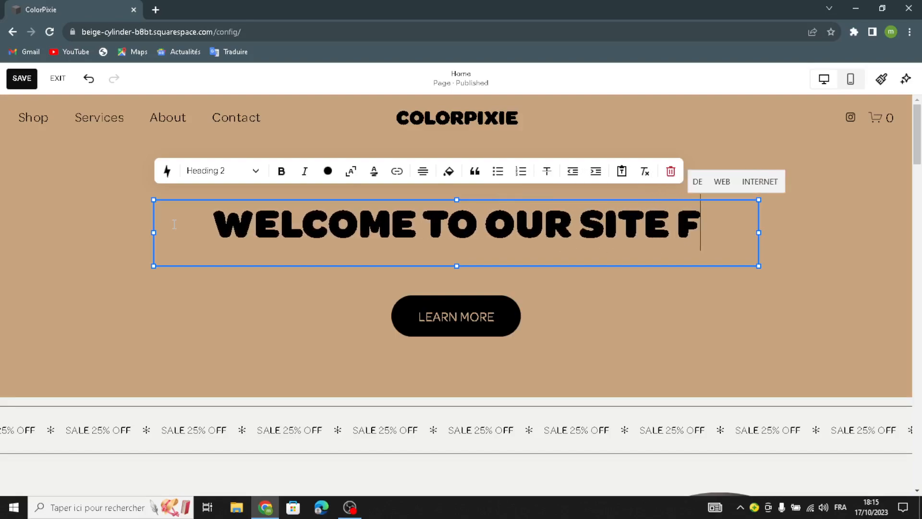
pyautogui.write('OR ')
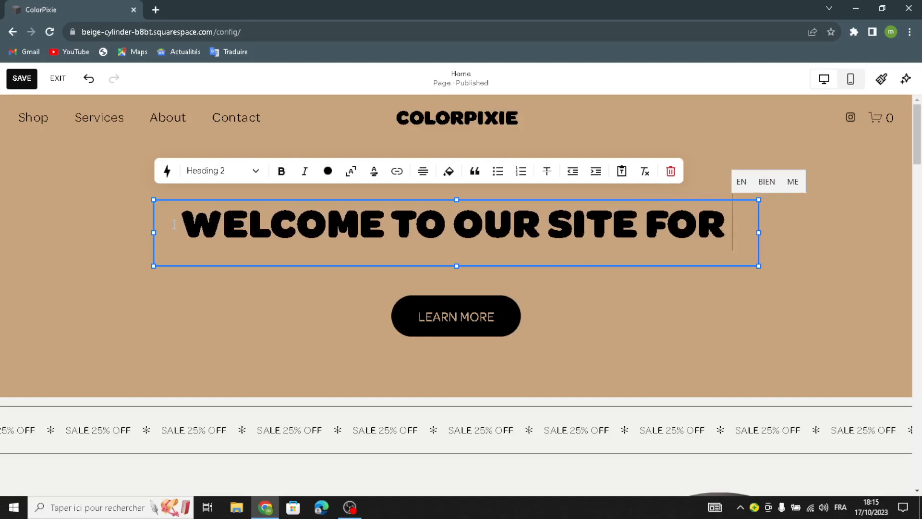
pyautogui.write('DI')
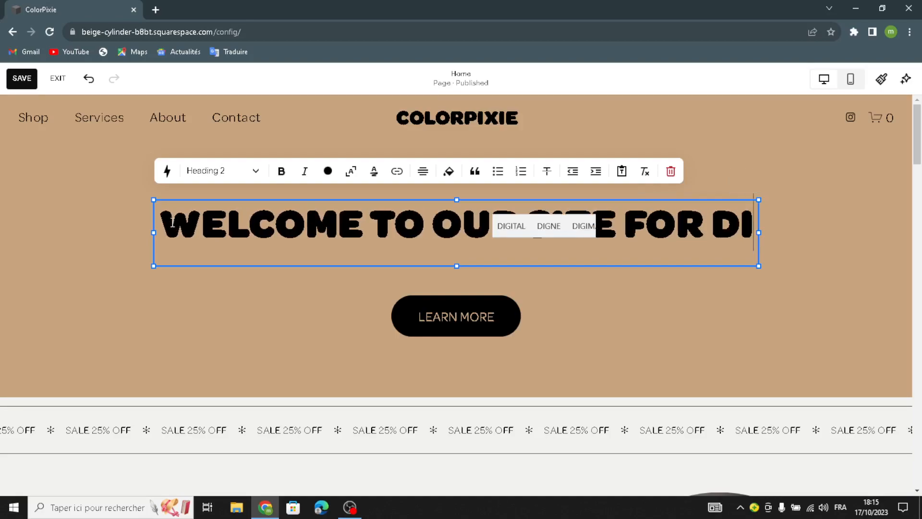
pyautogui.write('GIT')
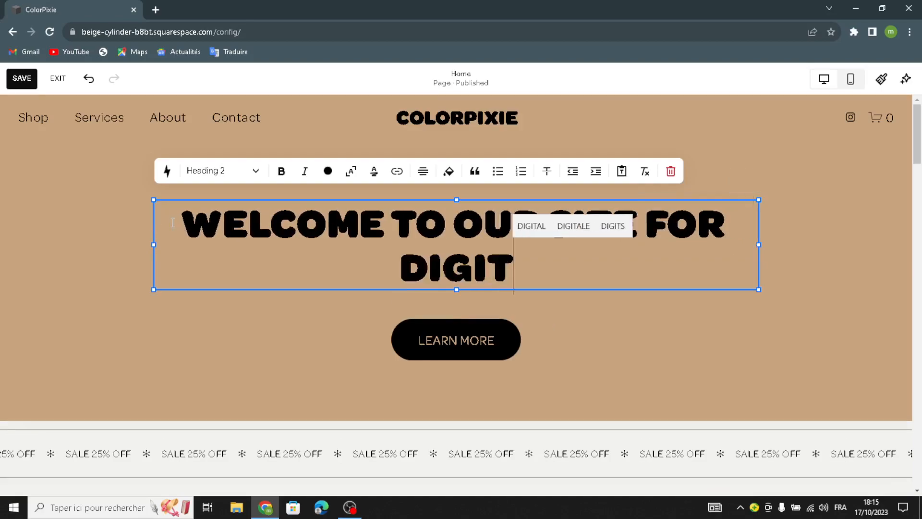
pyautogui.write('AL COL')
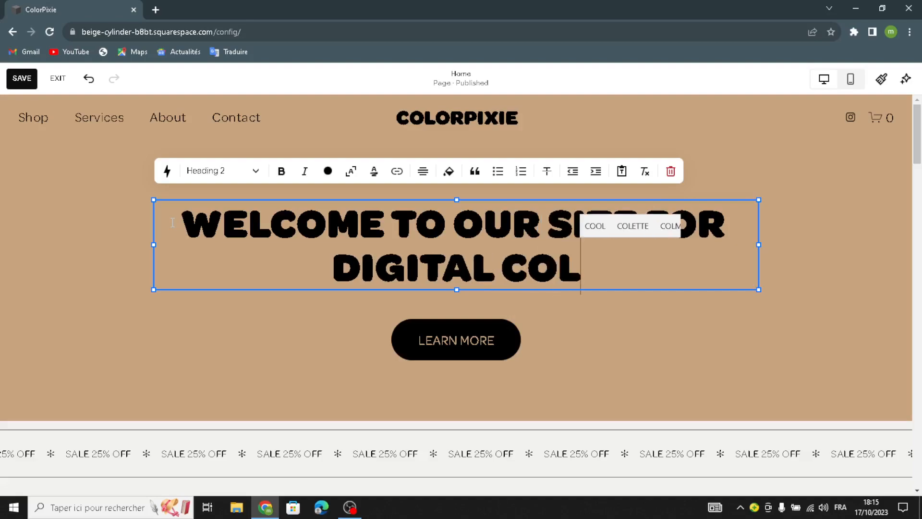
pyautogui.write('ORING B')
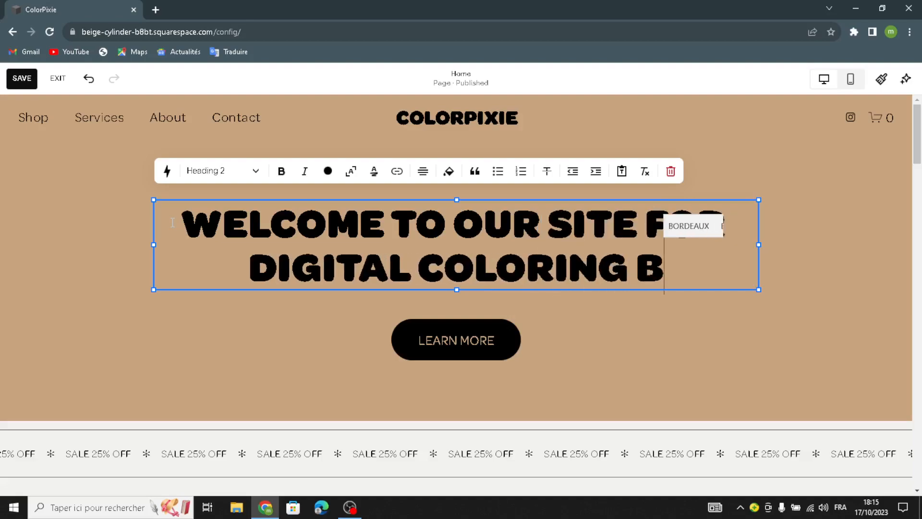
pyautogui.write('OOKS')
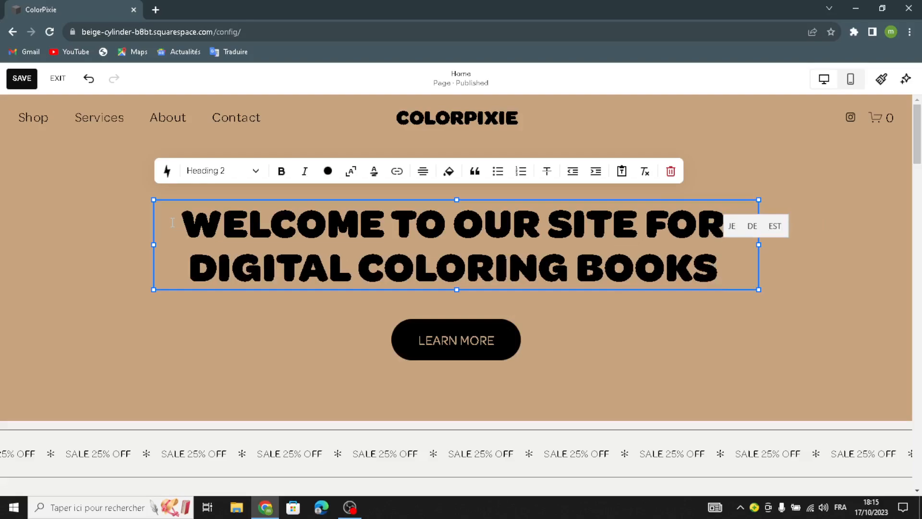
pyautogui.click(103, 281)
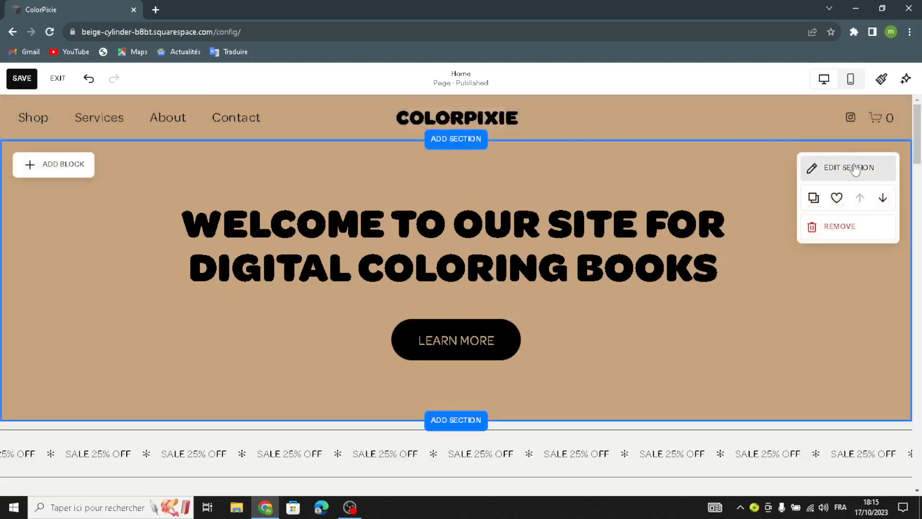
# Switch the intro section's background from art to an image and remove the default landscape photo.
pyautogui.click(856, 168)
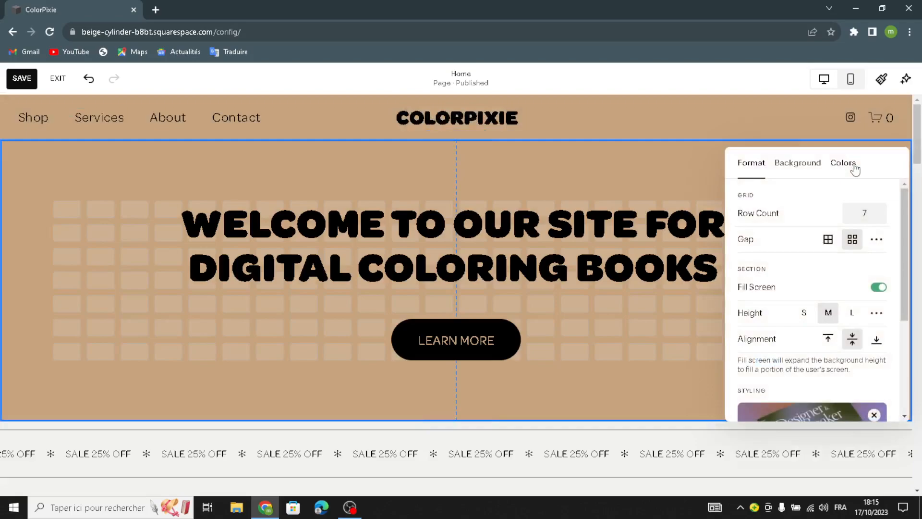
pyautogui.click(820, 166)
pyautogui.scroll(-5, 844, 319)
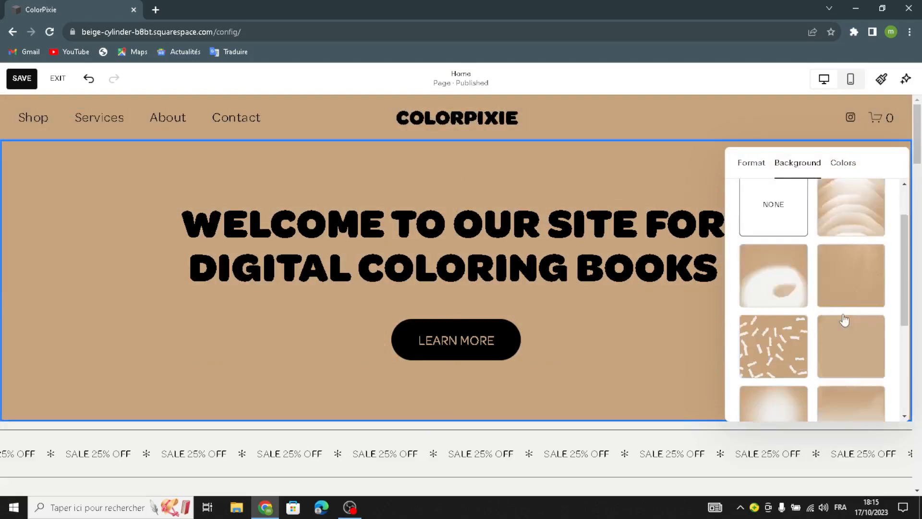
pyautogui.scroll(5, 844, 319)
pyautogui.scroll(-5, 844, 319)
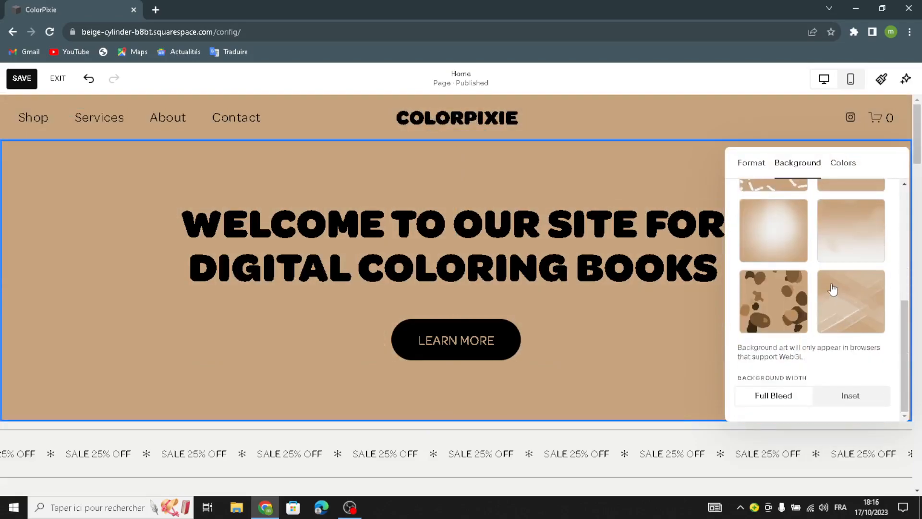
pyautogui.scroll(5, 834, 293)
pyautogui.click(761, 203)
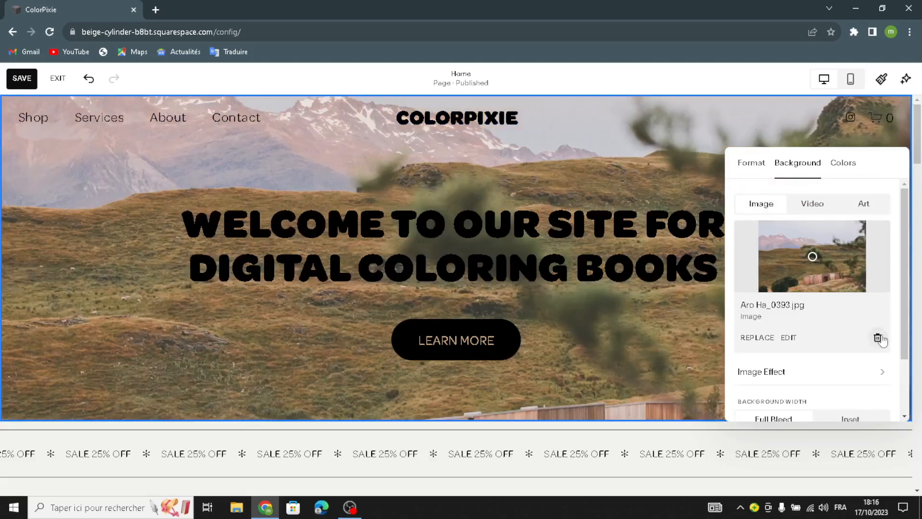
pyautogui.click(879, 336)
# Search the premium stock images for "digital coloring books" to find a new background image for the intro section.
pyautogui.click(816, 244)
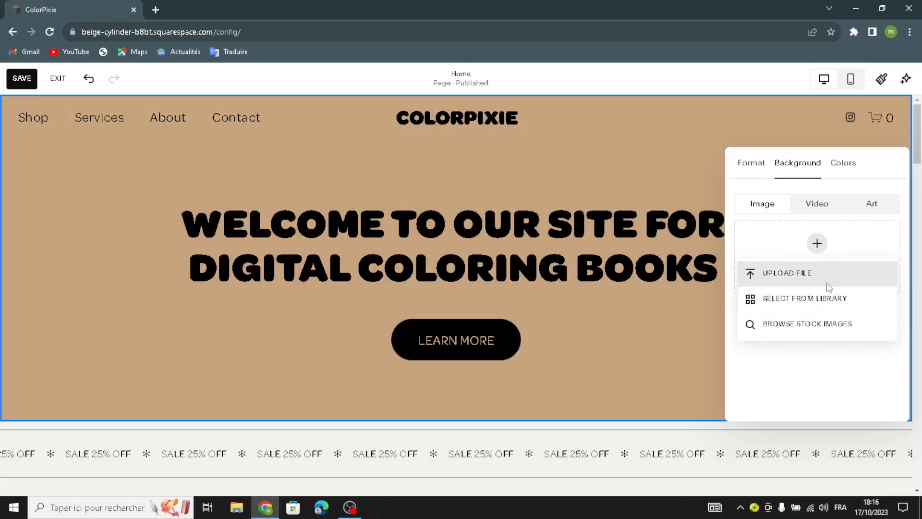
pyautogui.click(781, 298)
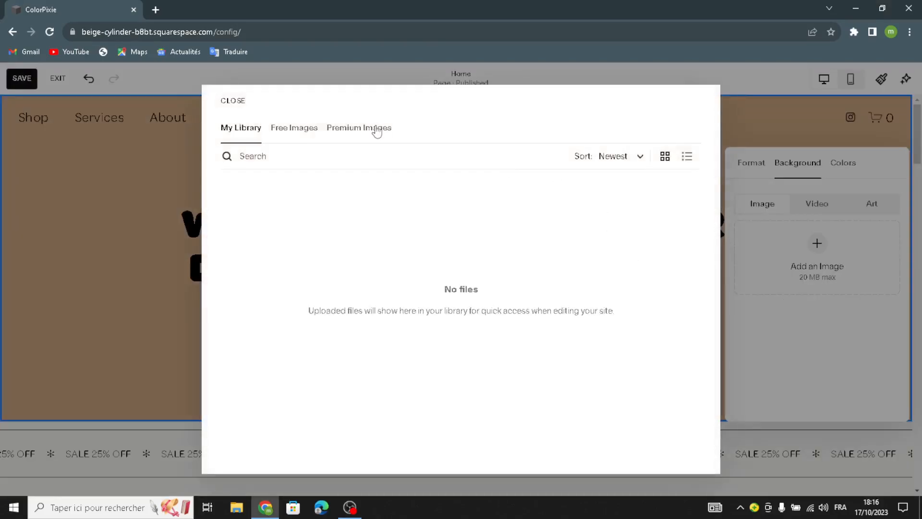
pyautogui.click(387, 140)
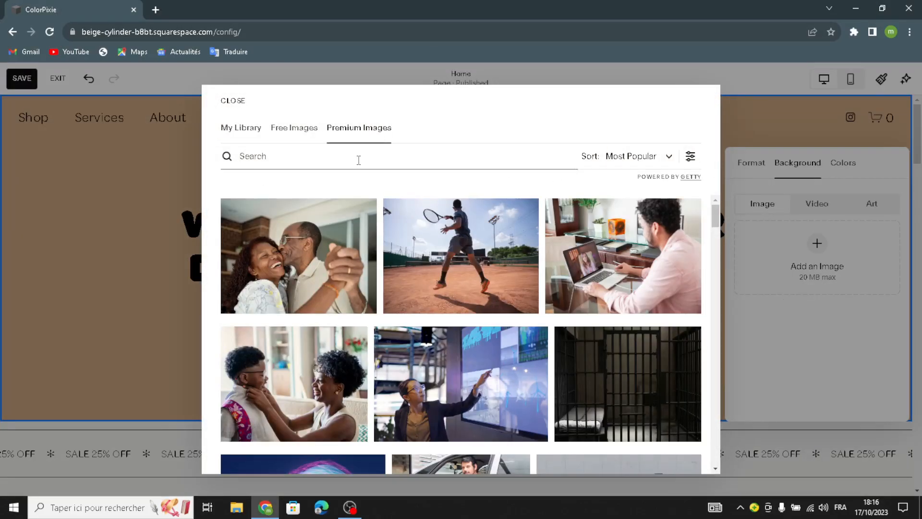
pyautogui.write('digital colo')
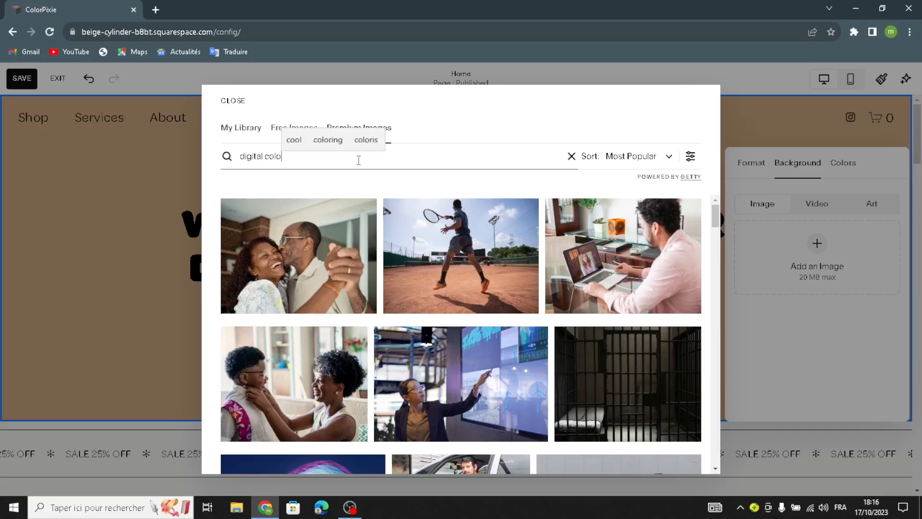
pyautogui.write('ring books')
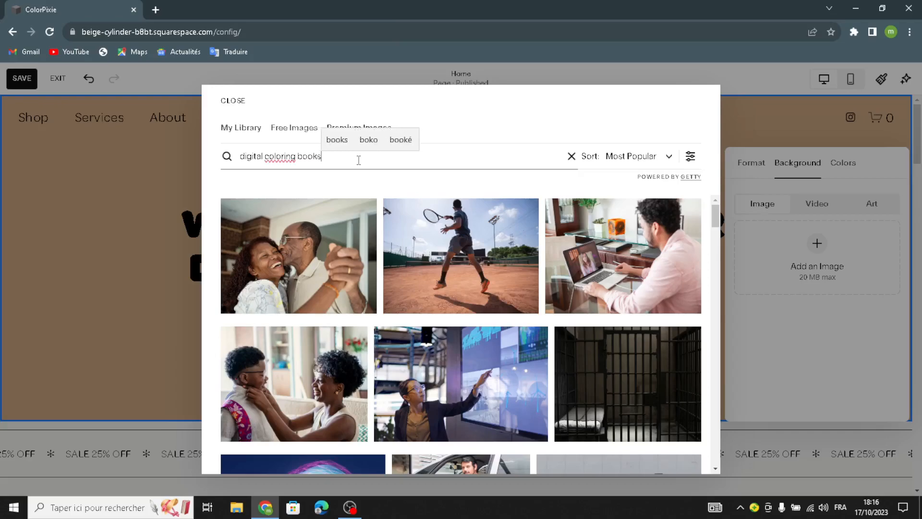
pyautogui.press('Return')
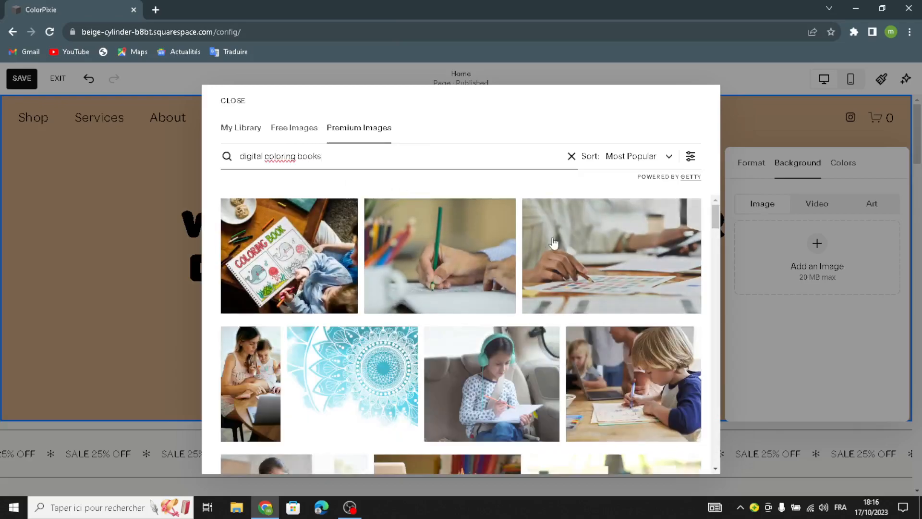
# Set the photo of a hand drawing with a green pencil as the intro section's background image.
pyautogui.scroll(-5, 557, 342)
pyautogui.scroll(-5, 563, 344)
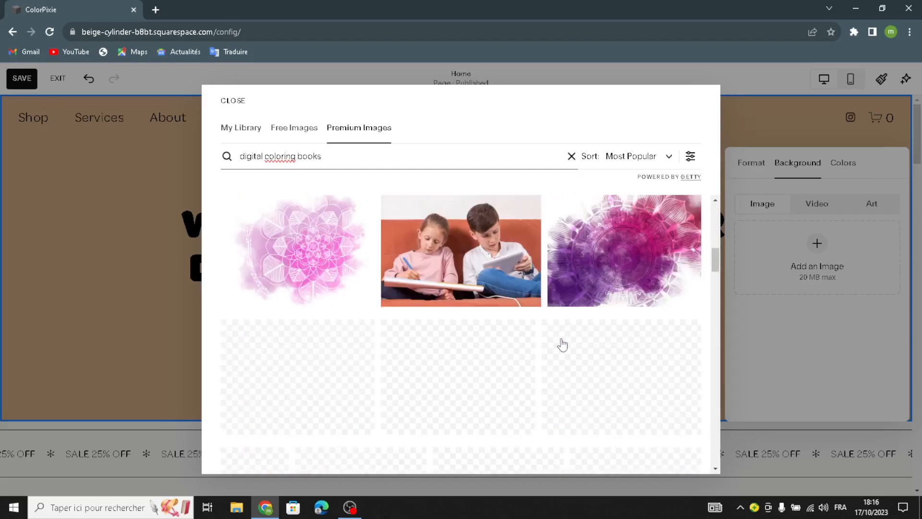
pyautogui.scroll(3, 563, 344)
pyautogui.scroll(-5, 563, 345)
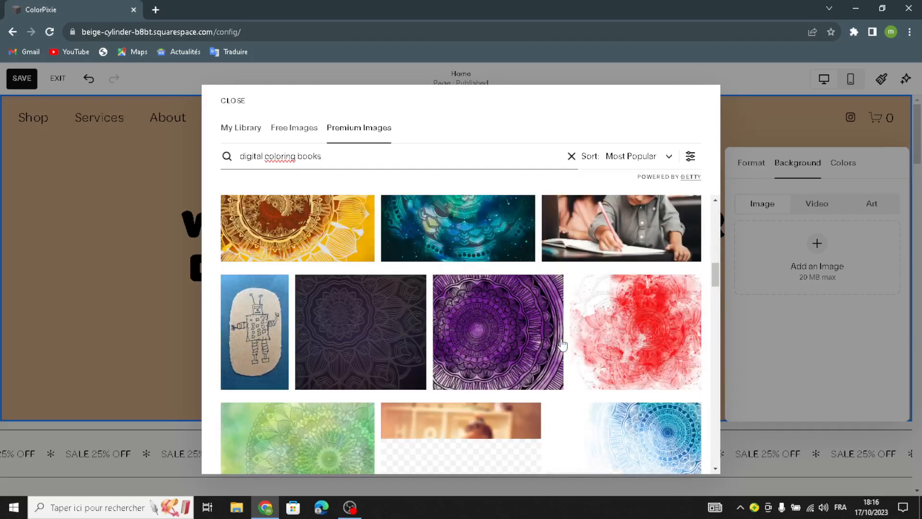
pyautogui.scroll(-2, 563, 344)
pyautogui.scroll(1, 563, 345)
pyautogui.scroll(6, 563, 344)
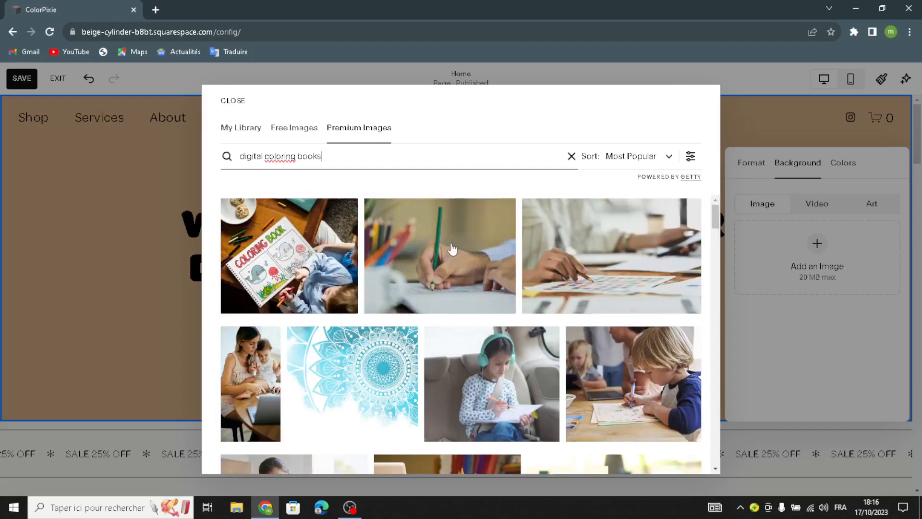
pyautogui.click(306, 274)
pyautogui.click(436, 274)
pyautogui.click(434, 279)
pyautogui.click(572, 337)
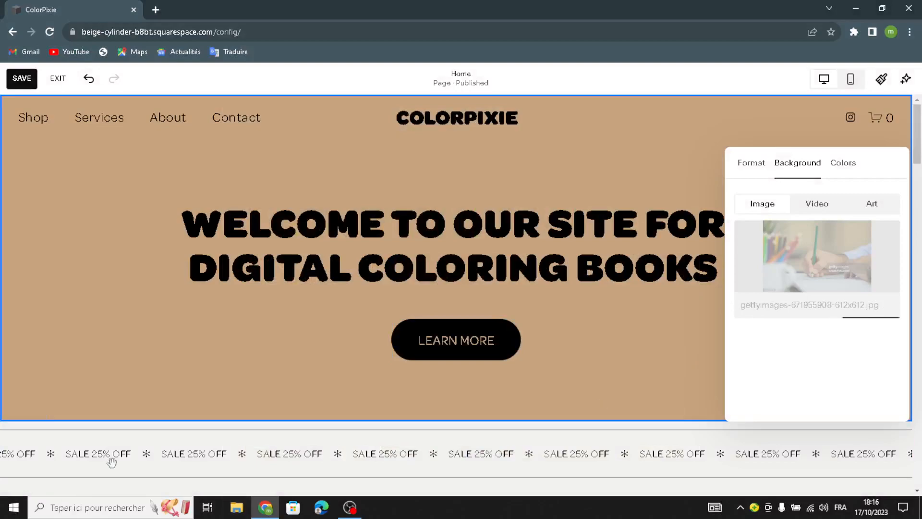
# Change the intro section's button text to "shop now".
pyautogui.click(397, 340)
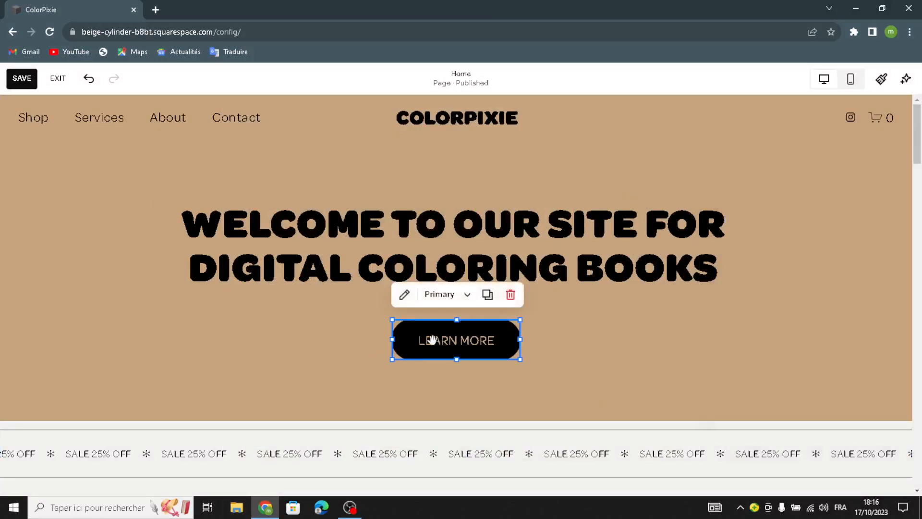
pyautogui.click(404, 295)
pyautogui.moveTo(613, 269); pyautogui.dragTo(535, 302)
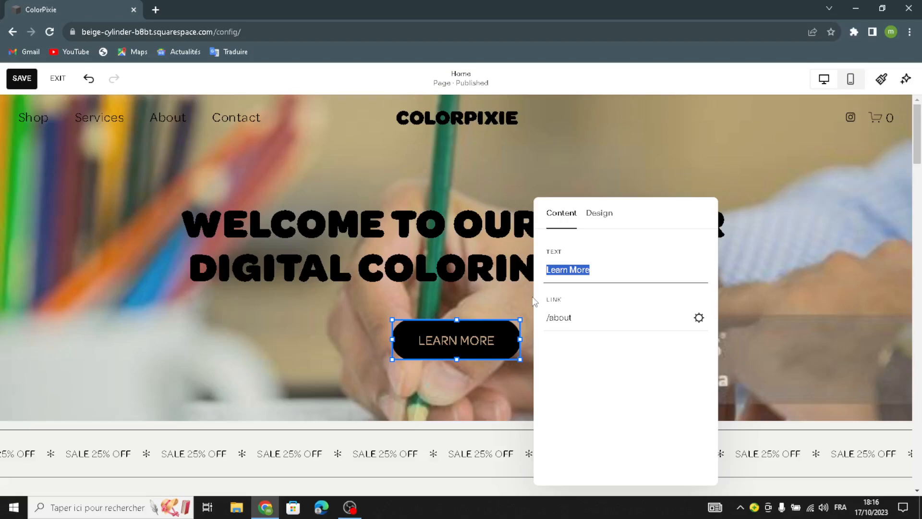
pyautogui.write('ge')
pyautogui.press('BackSpace')
pyautogui.press('BackSpace')
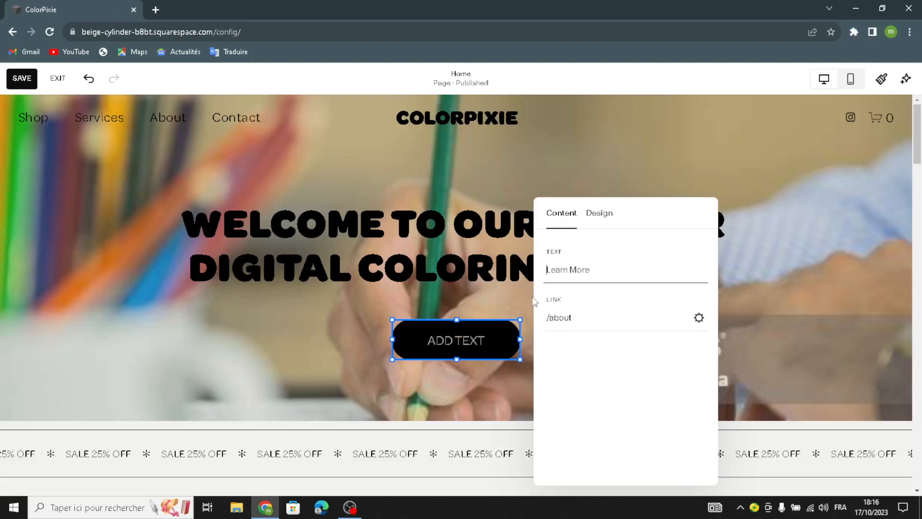
pyautogui.write('shop now')
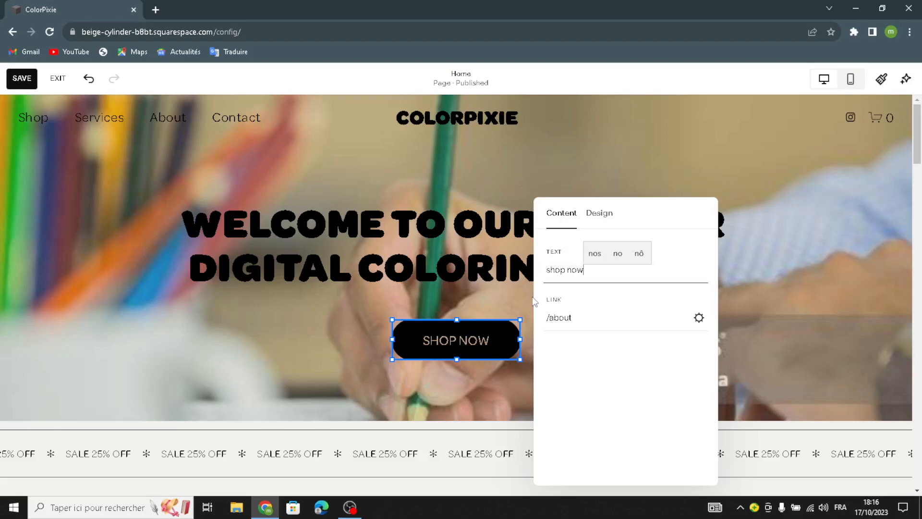
pyautogui.click(541, 183)
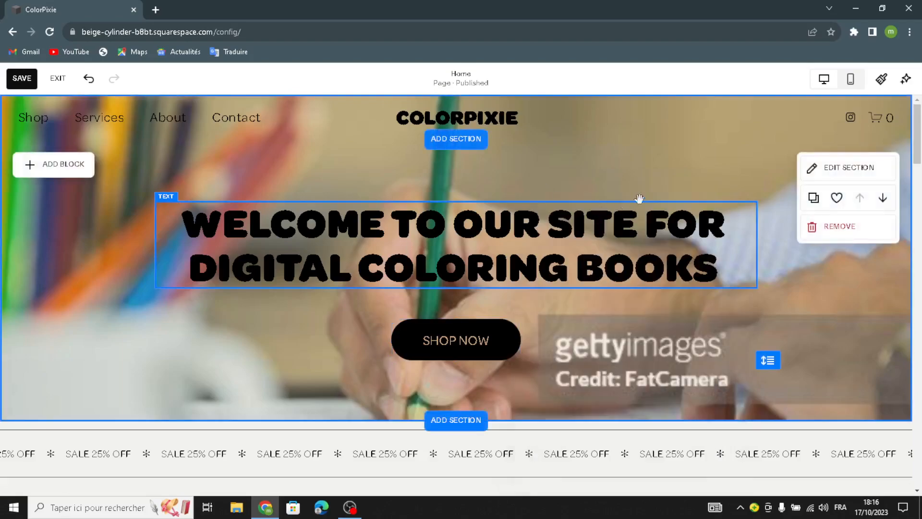
# Look through the section templates and the block types that can be added to the homepage's intro section.
pyautogui.click(456, 138)
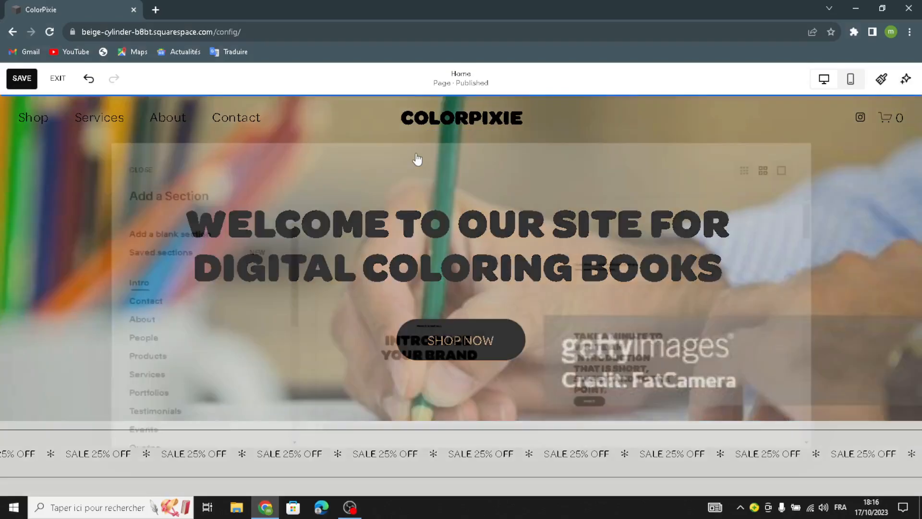
pyautogui.scroll(-5, 144, 329)
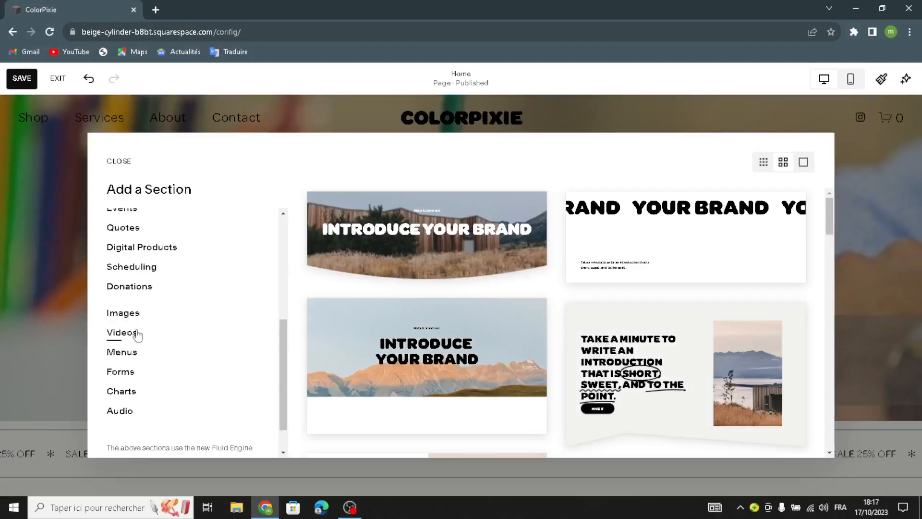
pyautogui.scroll(5, 137, 335)
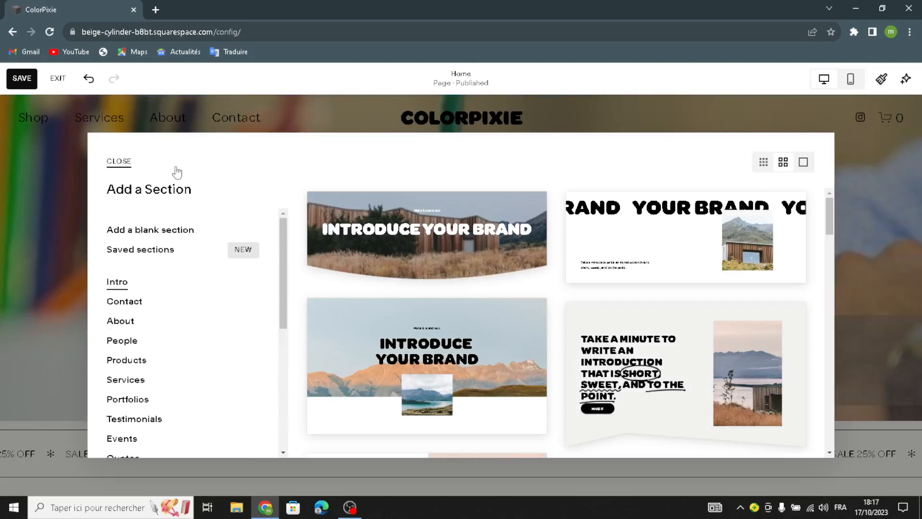
pyautogui.press('Escape')
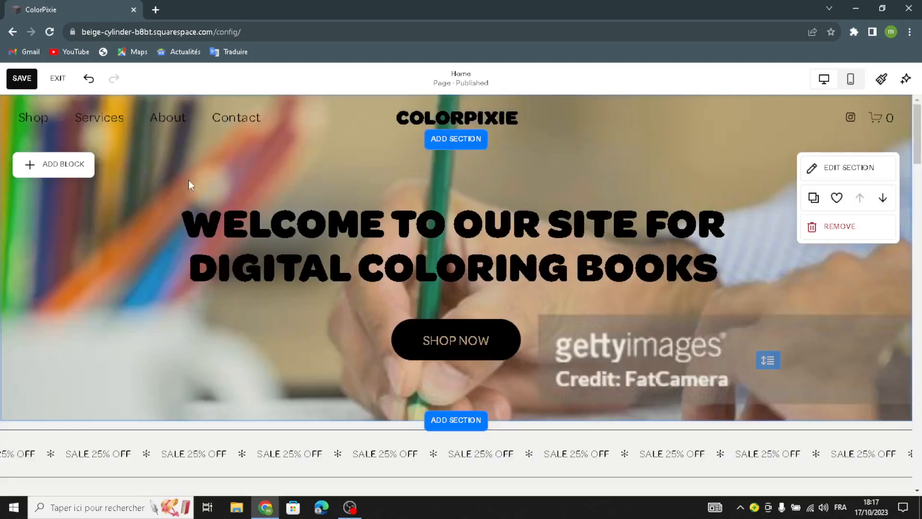
pyautogui.click(57, 173)
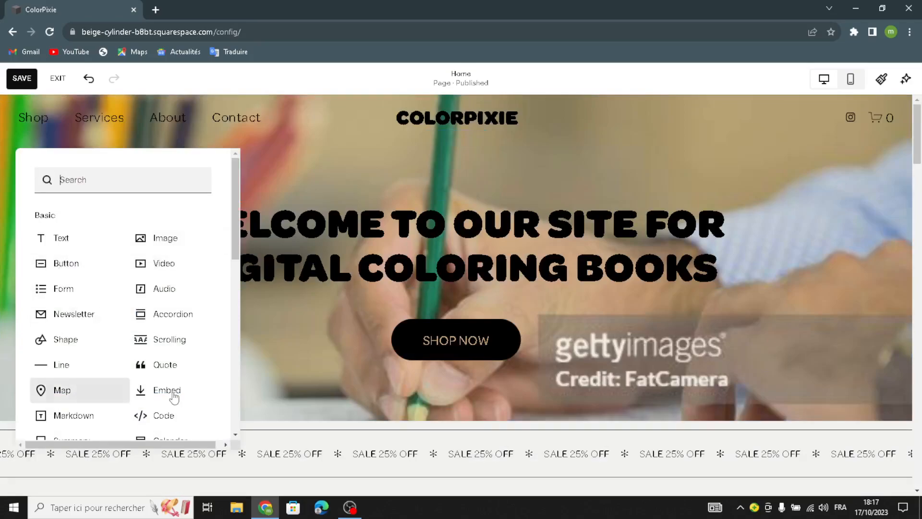
pyautogui.click(298, 165)
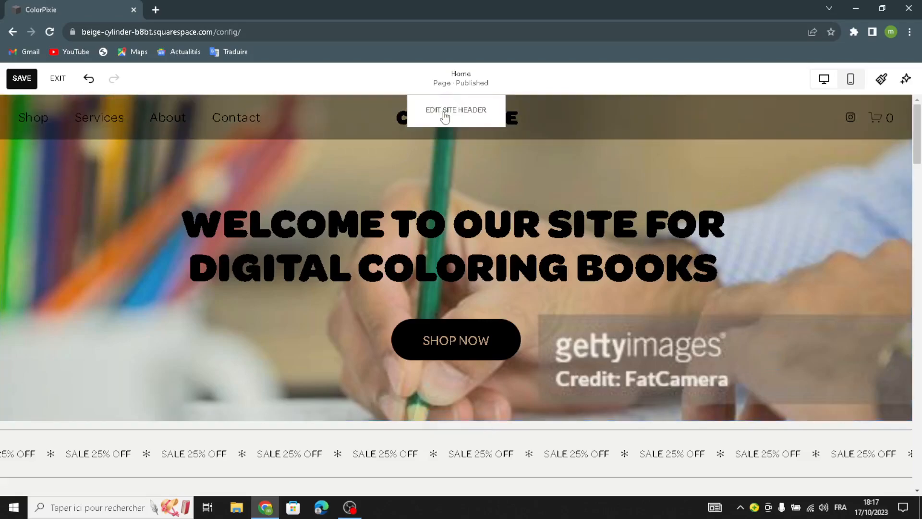
# Review the site header's title and logo settings, including the options for adding a logo image.
pyautogui.click(480, 113)
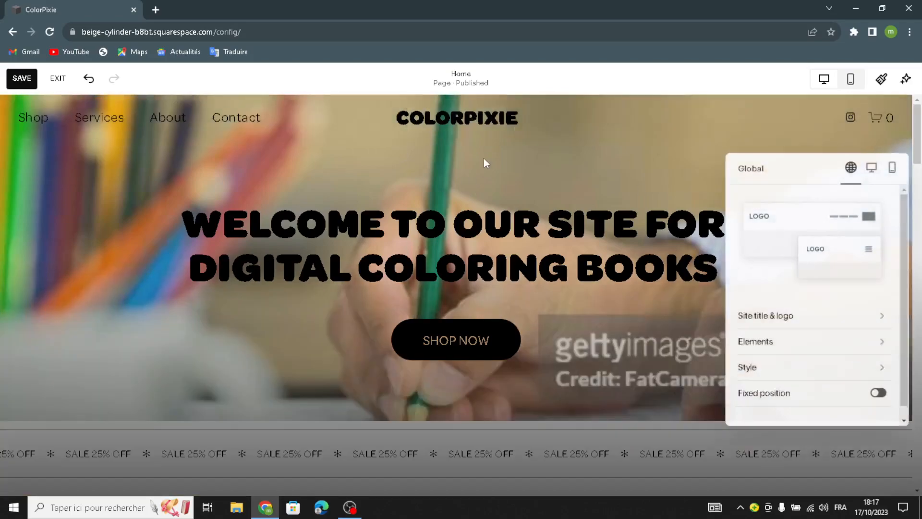
pyautogui.click(780, 315)
pyautogui.click(783, 212)
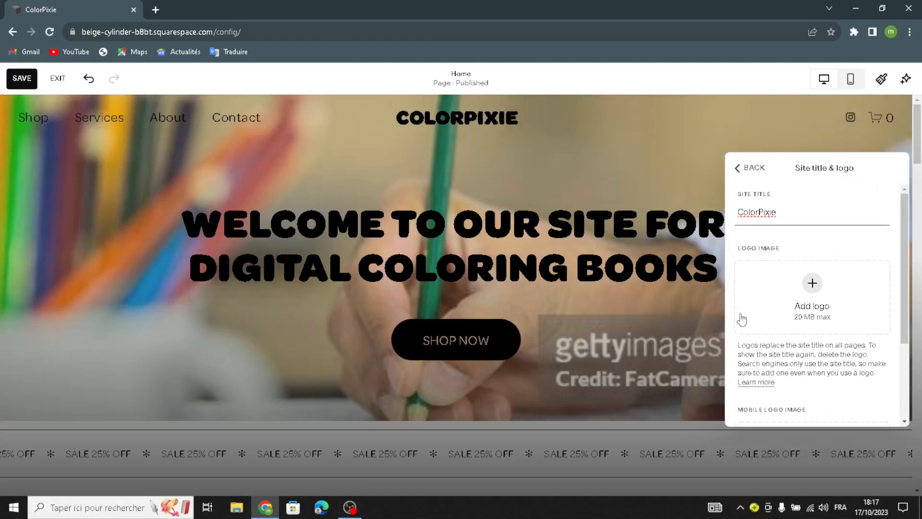
pyautogui.click(817, 298)
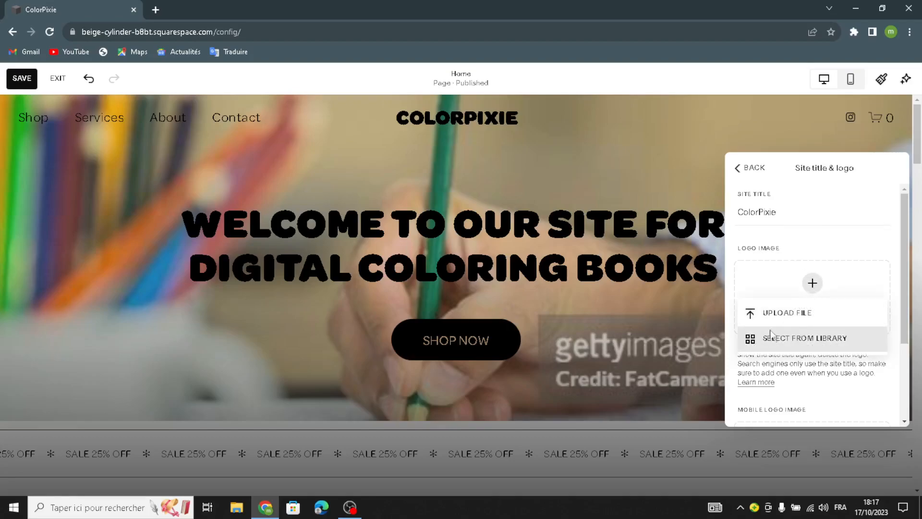
pyautogui.click(815, 365)
pyautogui.scroll(-4, 812, 346)
pyautogui.scroll(4, 779, 269)
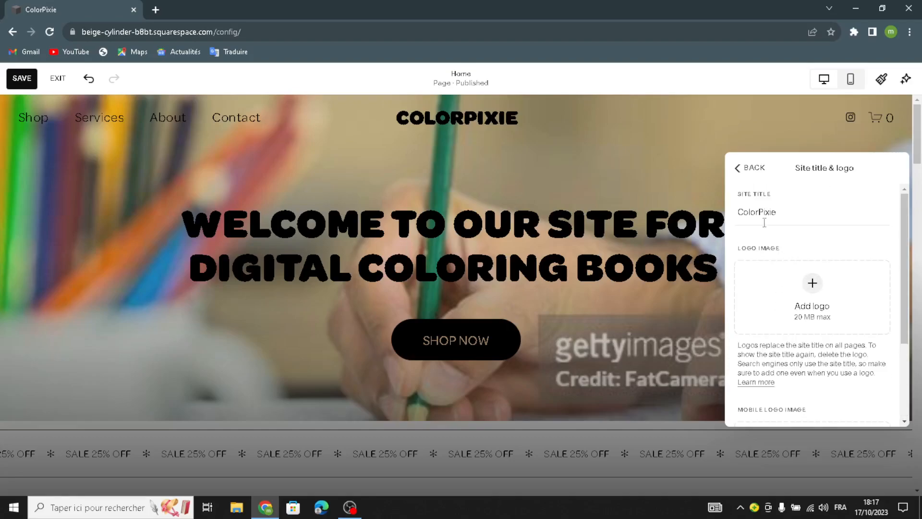
pyautogui.click(684, 168)
# Set the "SALE 25% OFF" scrolling banner's wave intensity to the first notch above zero and its text size to S.
pyautogui.scroll(-5, 616, 265)
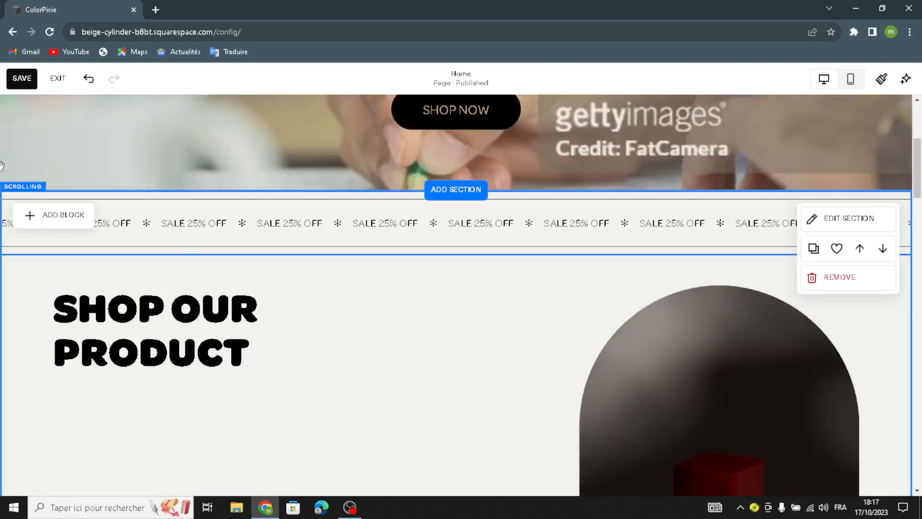
pyautogui.click(30, 177)
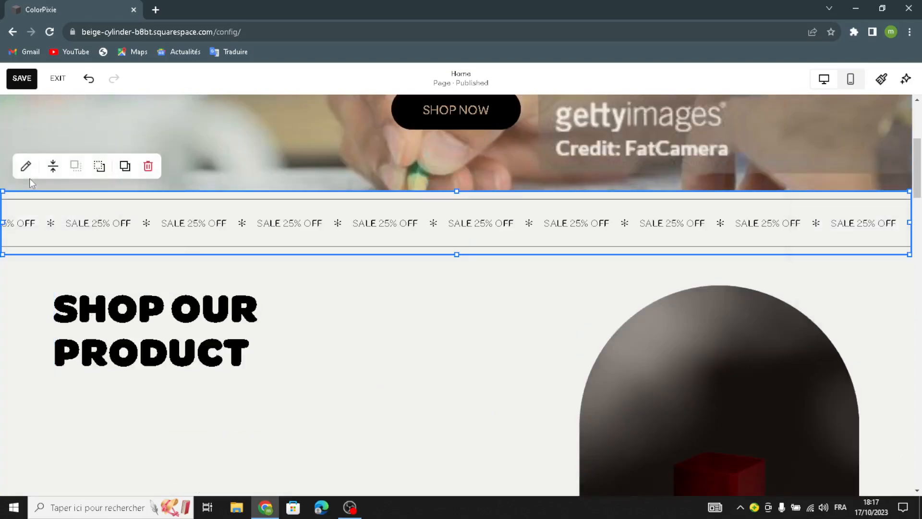
pyautogui.click(25, 164)
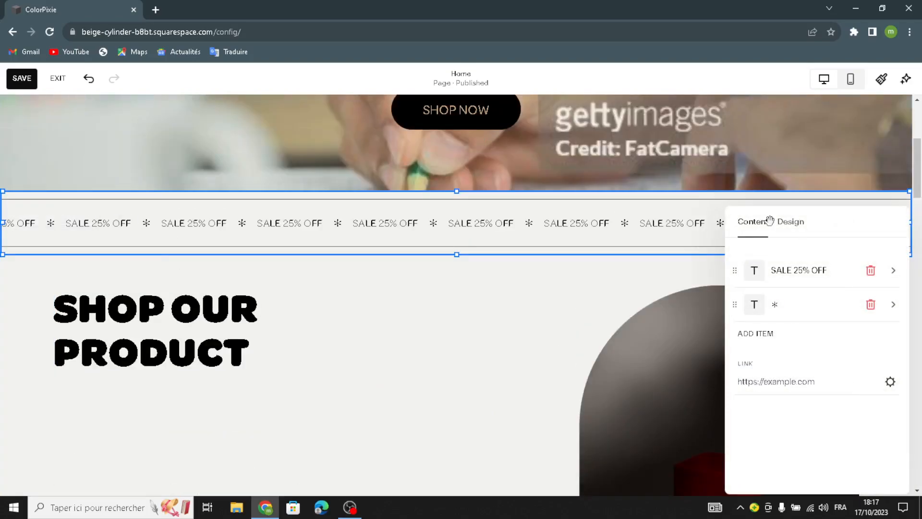
pyautogui.click(787, 226)
pyautogui.click(788, 282)
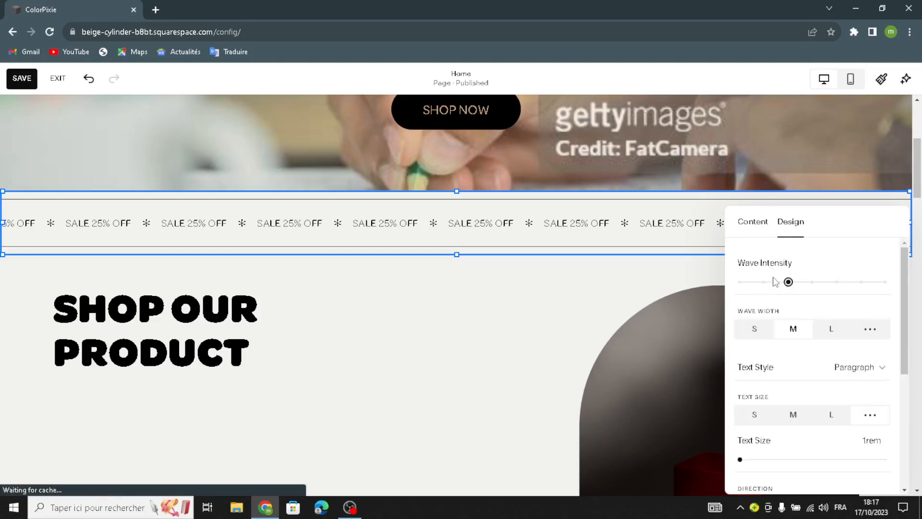
pyautogui.click(764, 283)
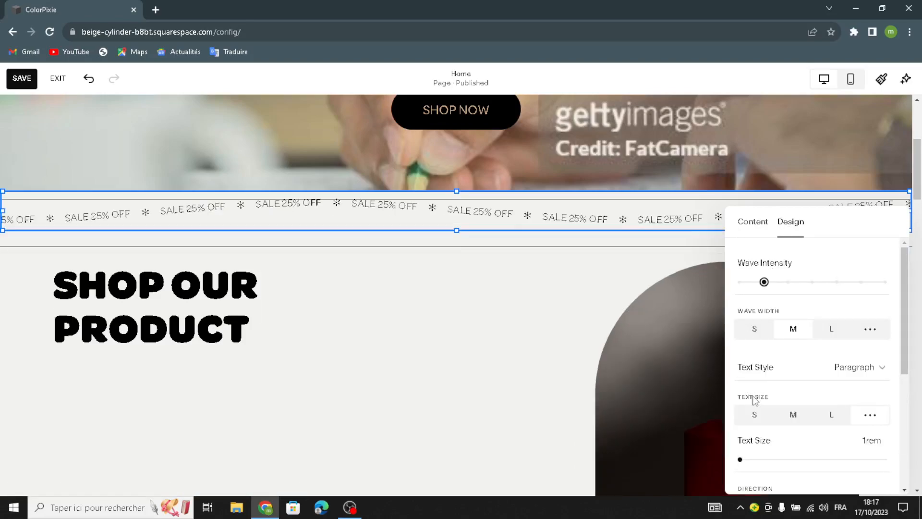
pyautogui.click(755, 418)
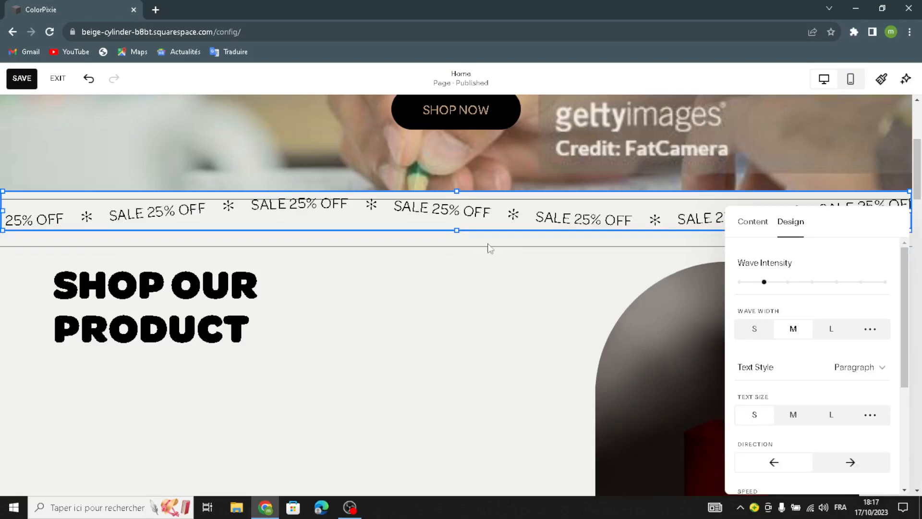
pyautogui.moveTo(459, 230); pyautogui.dragTo(473, 256)
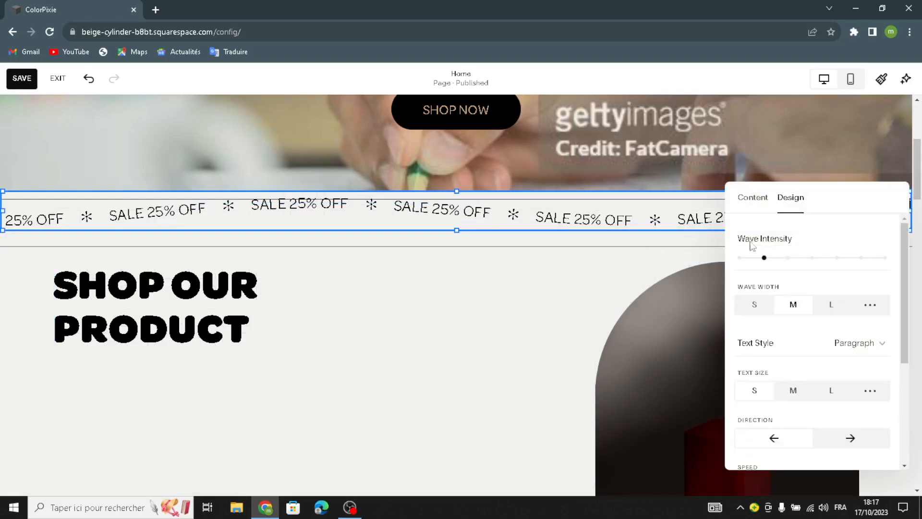
pyautogui.moveTo(764, 258)
pyautogui.mouseDown()
pyautogui.moveTo(740, 259)
pyautogui.moveTo(765, 258)
pyautogui.mouseUp()
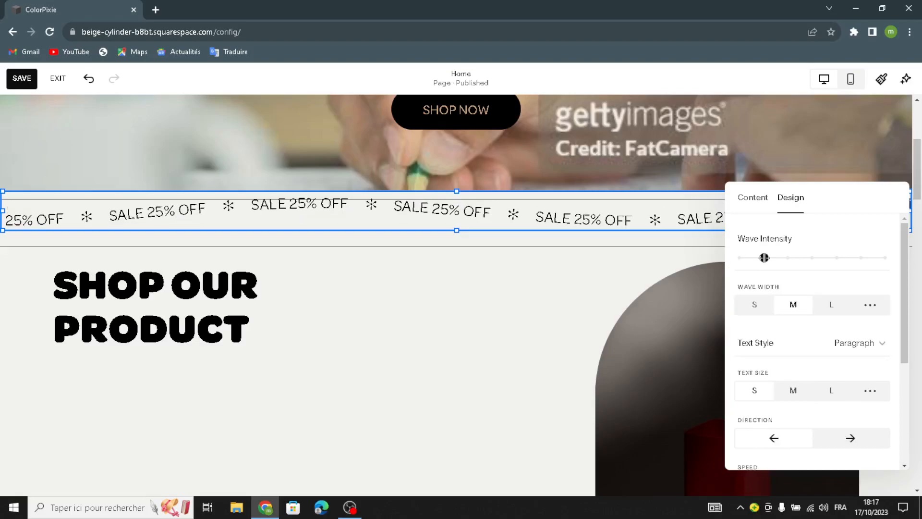
pyautogui.click(476, 359)
# Delete the arched image of the red box from the "Shop our product" section.
pyautogui.scroll(-2, 642, 353)
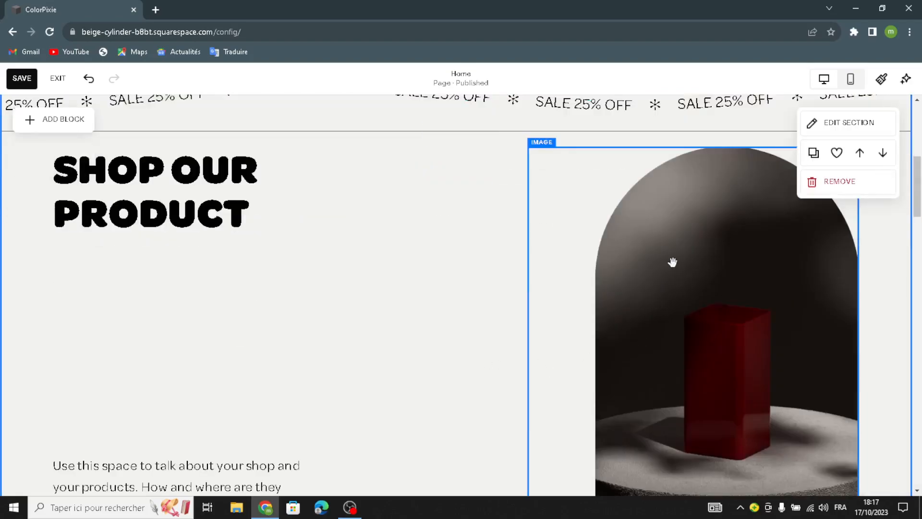
pyautogui.click(649, 252)
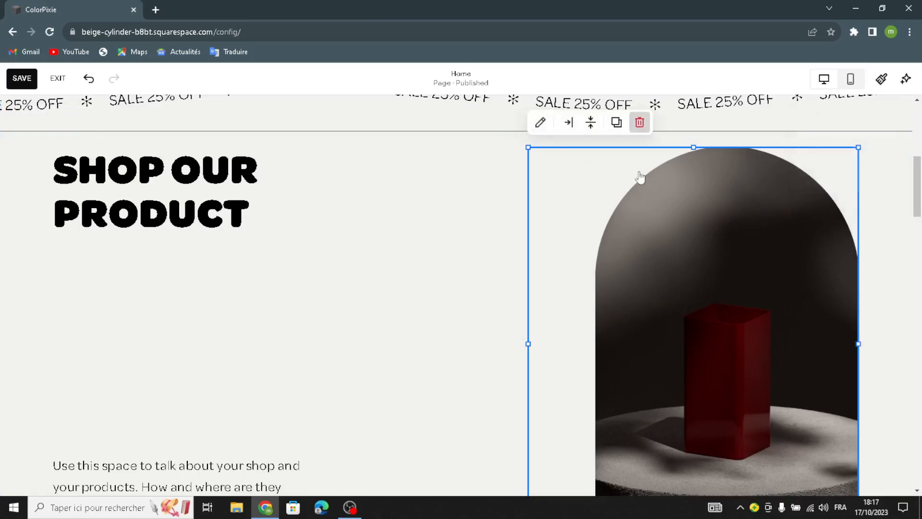
pyautogui.click(638, 121)
# Add an image block to the "Shop our product" section and place it in the empty area beside the heading.
pyautogui.scroll(-2, 275, 317)
pyautogui.scroll(1, 272, 282)
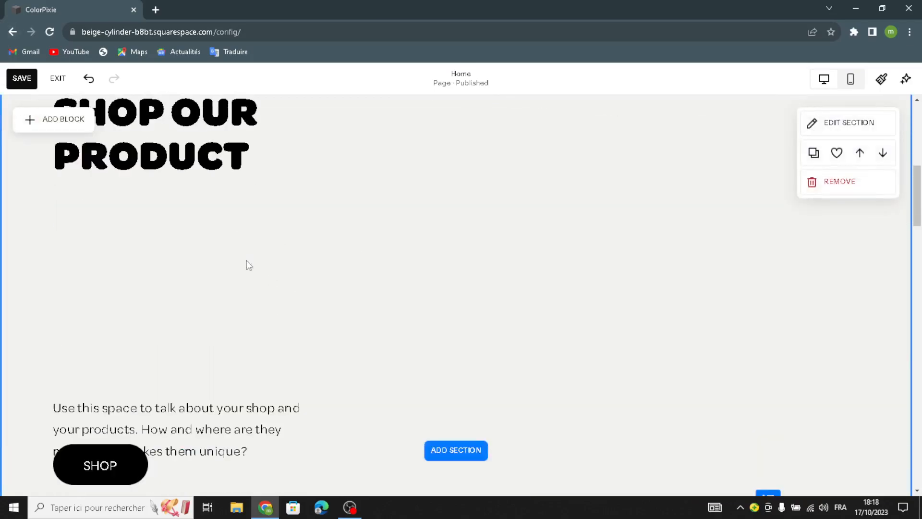
pyautogui.click(77, 118)
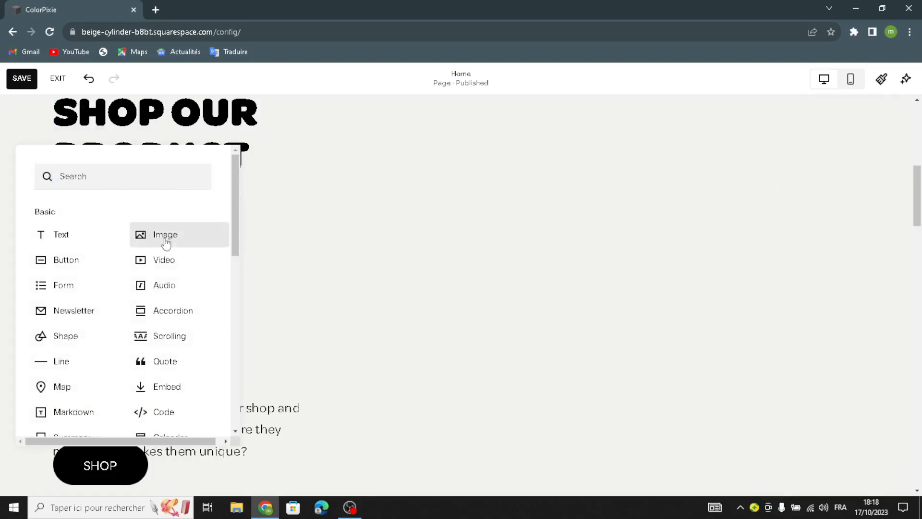
pyautogui.click(165, 241)
pyautogui.moveTo(210, 210); pyautogui.dragTo(709, 241)
# Enlarge the new image block to fill about half the section's width and extend down past the shop button.
pyautogui.moveTo(748, 211); pyautogui.dragTo(858, 99)
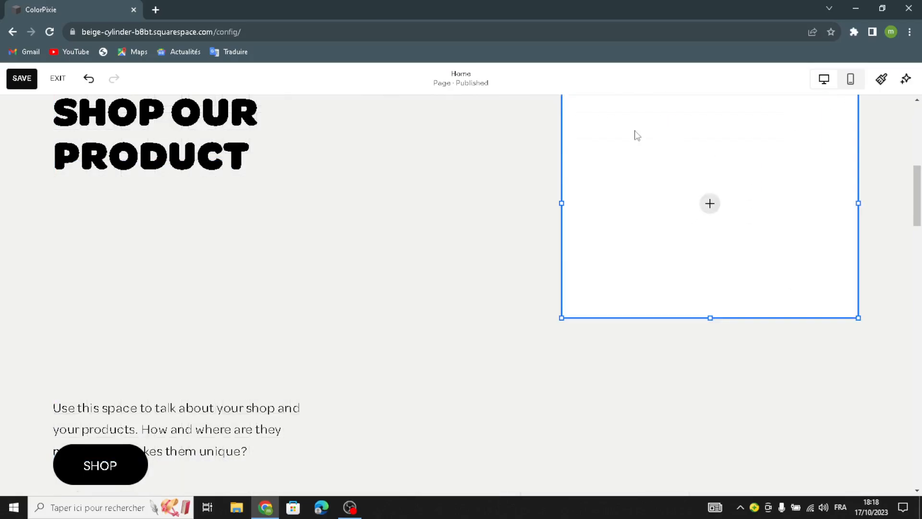
pyautogui.scroll(3, 521, 186)
pyautogui.moveTo(532, 215); pyautogui.dragTo(408, 197)
pyautogui.scroll(-3, 486, 278)
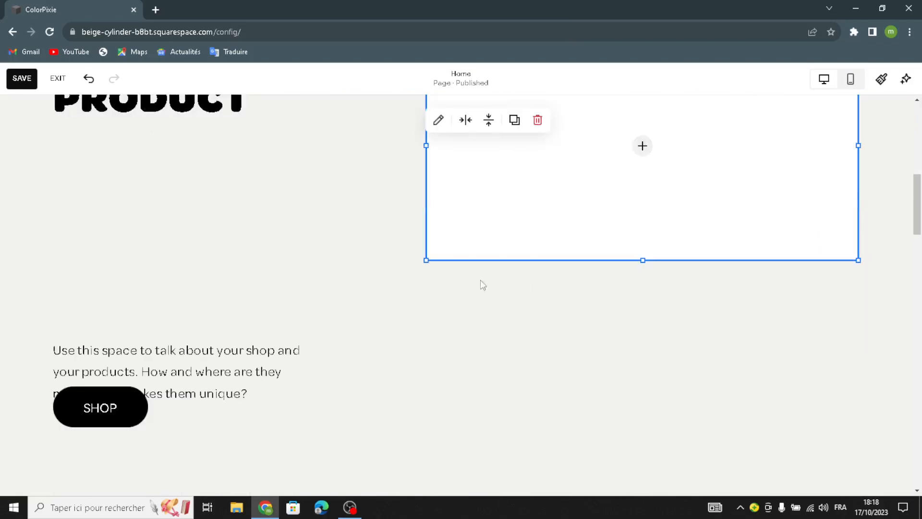
pyautogui.moveTo(436, 281); pyautogui.dragTo(422, 416)
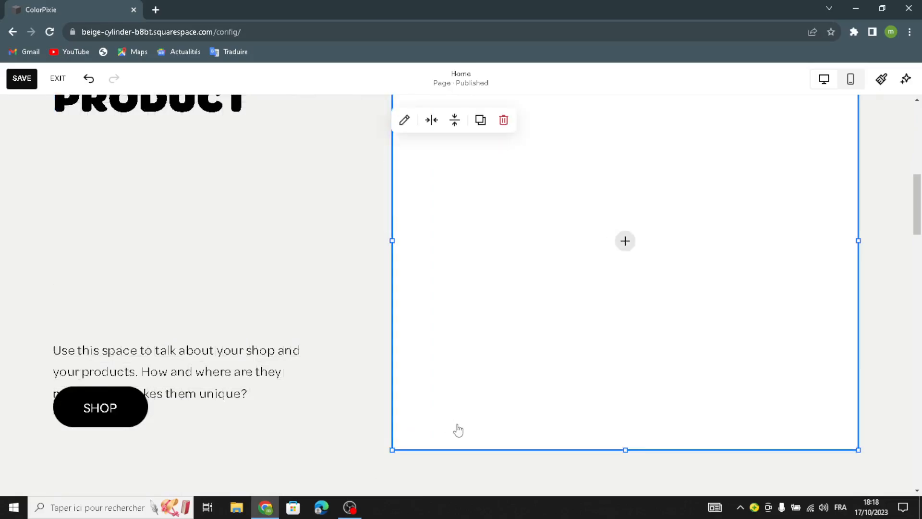
# Search the free stock images for "digital coloring books" for the new image block and look through the results.
pyautogui.click(635, 240)
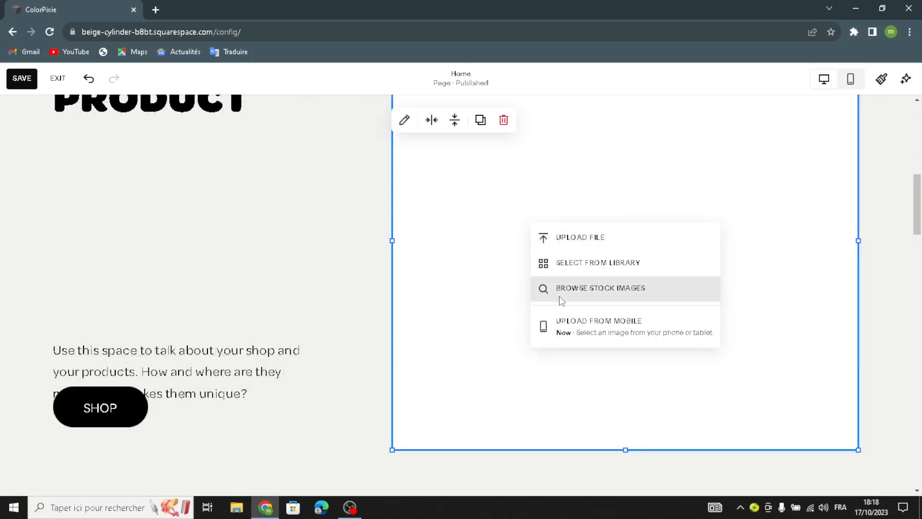
pyautogui.click(629, 270)
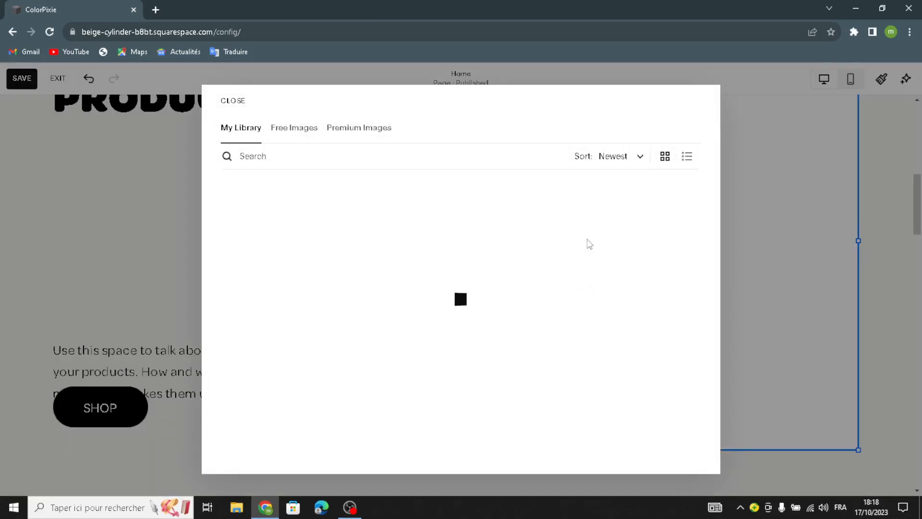
pyautogui.click(289, 130)
pyautogui.write('di')
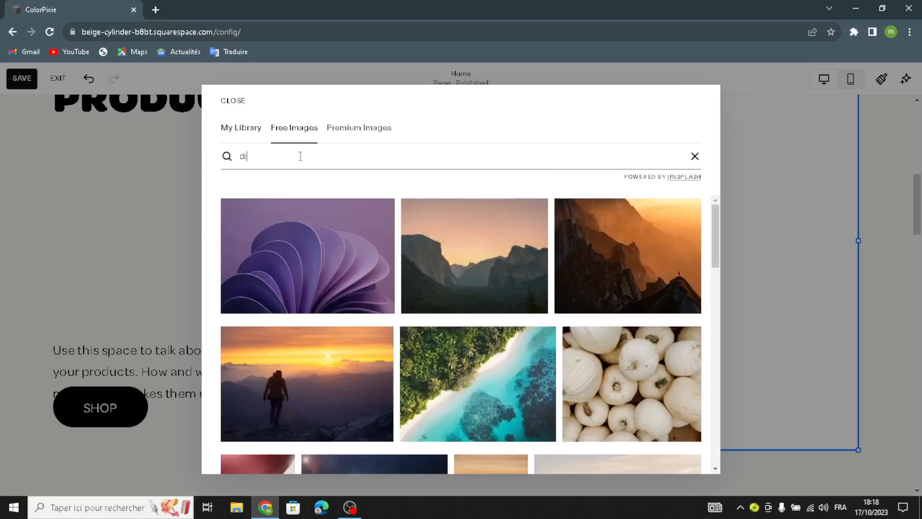
pyautogui.write('gital ')
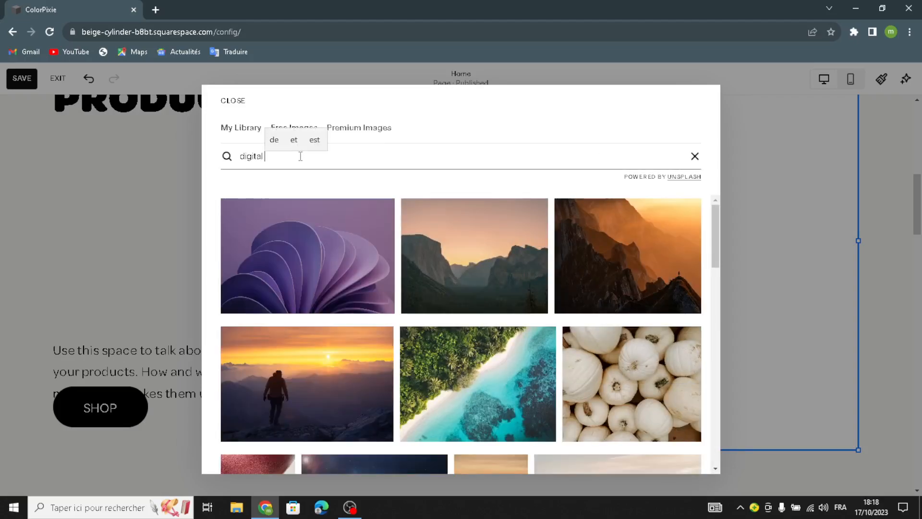
pyautogui.write('colorin')
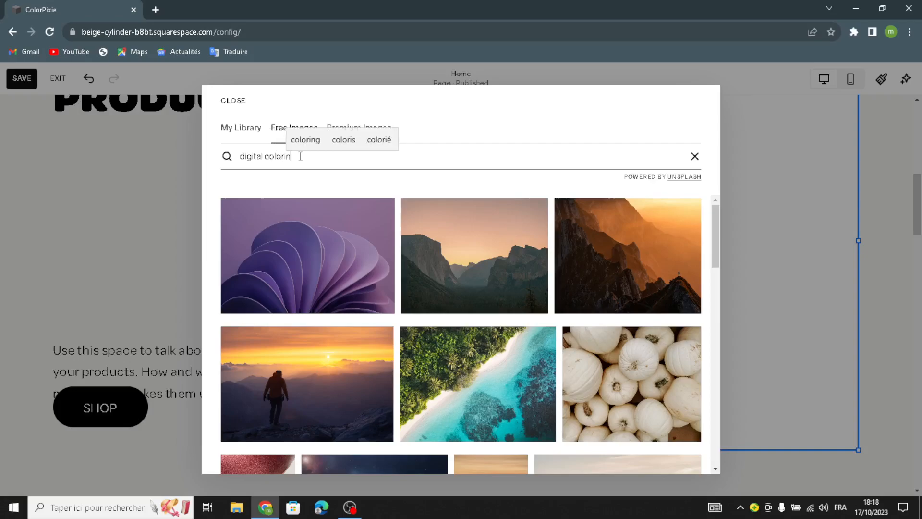
pyautogui.write('g books')
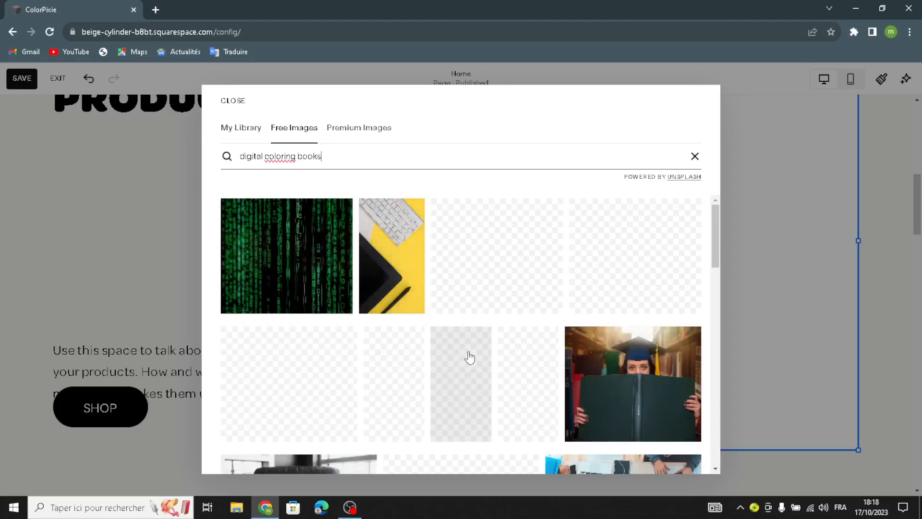
pyautogui.scroll(-1, 473, 384)
pyautogui.scroll(-1, 476, 405)
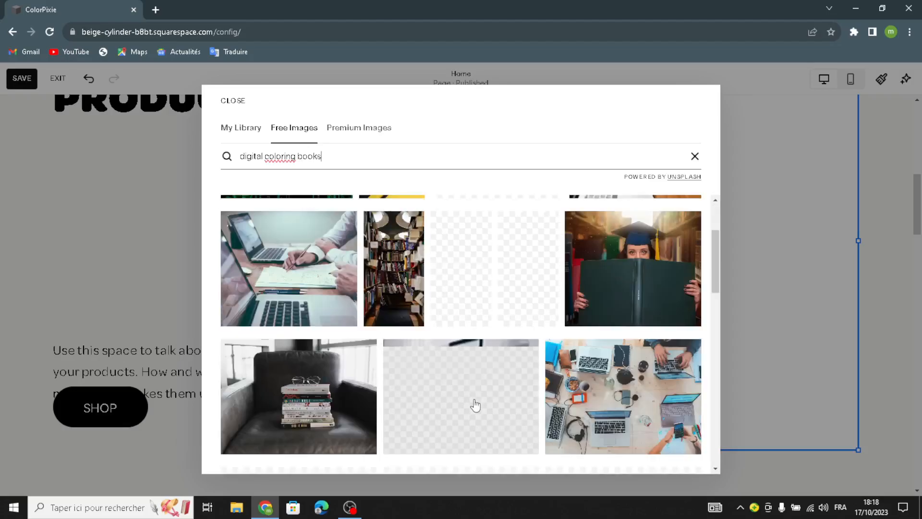
pyautogui.scroll(2, 476, 405)
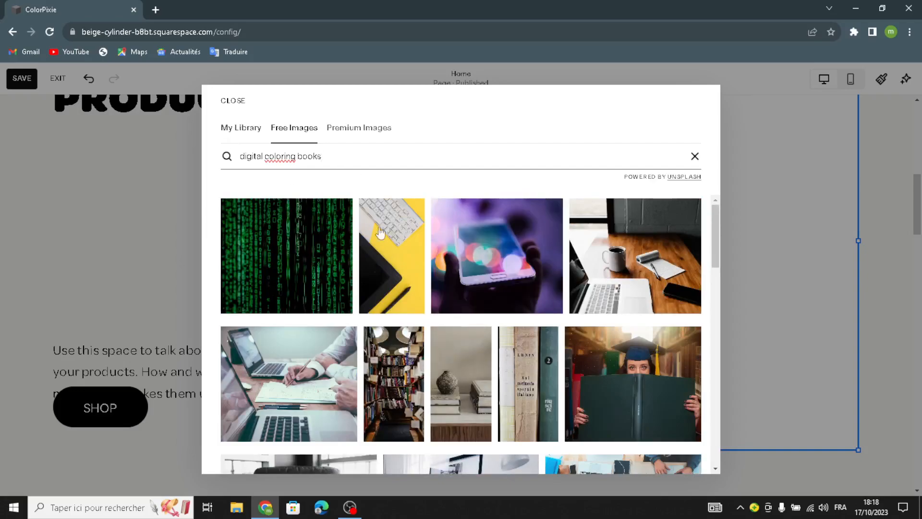
pyautogui.scroll(-5, 397, 288)
pyautogui.scroll(-2, 398, 288)
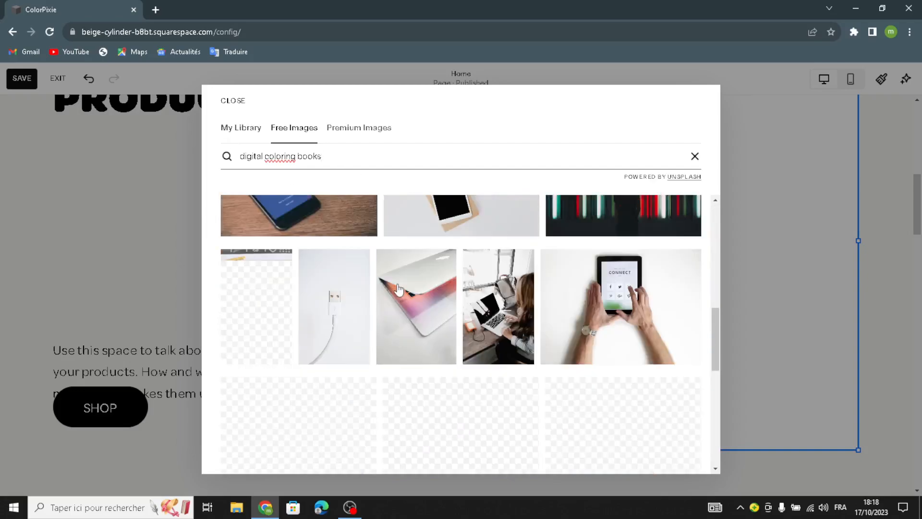
pyautogui.scroll(8, 398, 288)
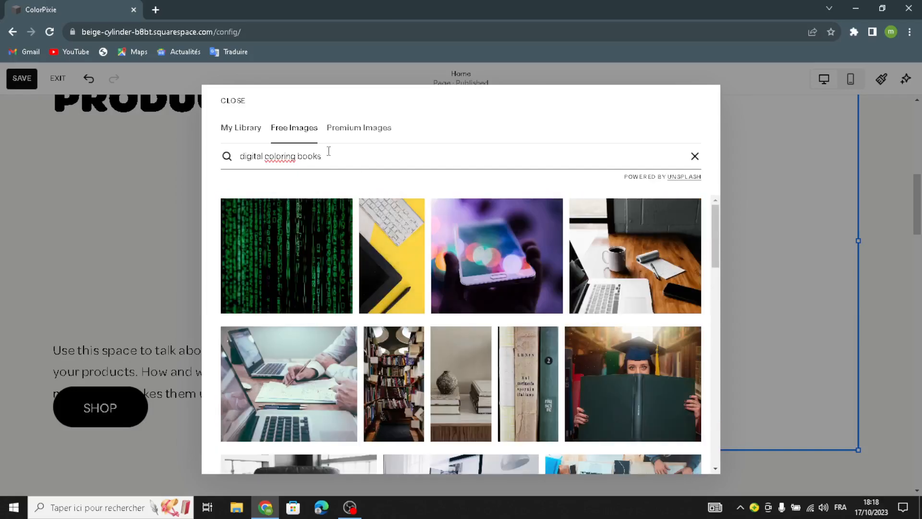
# Search the premium stock images for "digital coloring books" and use the photo of the boy drawing at a table for the image block.
pyautogui.moveTo(344, 154); pyautogui.dragTo(199, 145)
pyautogui.hotkey('ctrl', 'c')
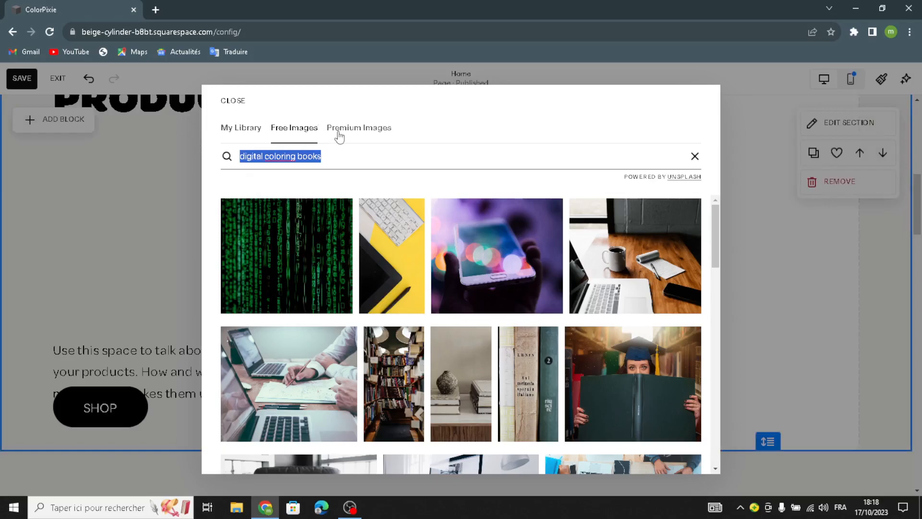
pyautogui.click(337, 127)
pyautogui.hotkey('ctrl', 'v')
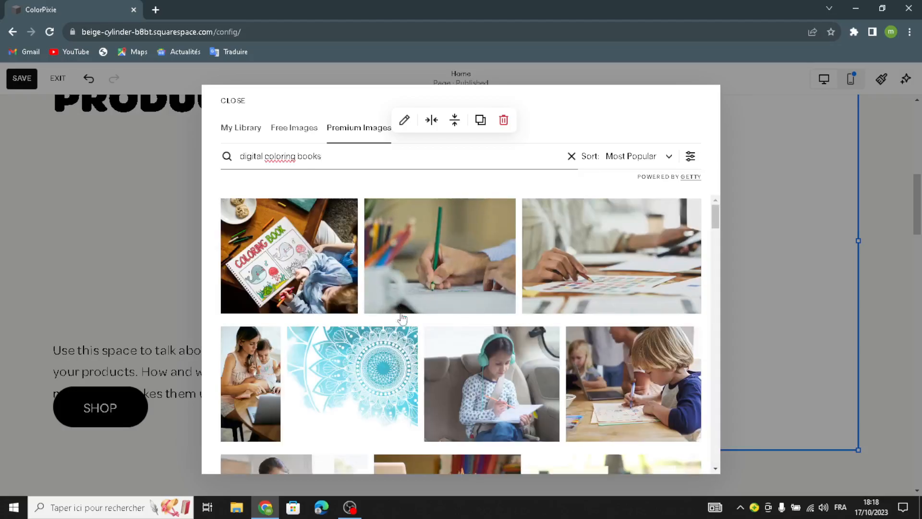
pyautogui.click(592, 349)
pyautogui.click(584, 331)
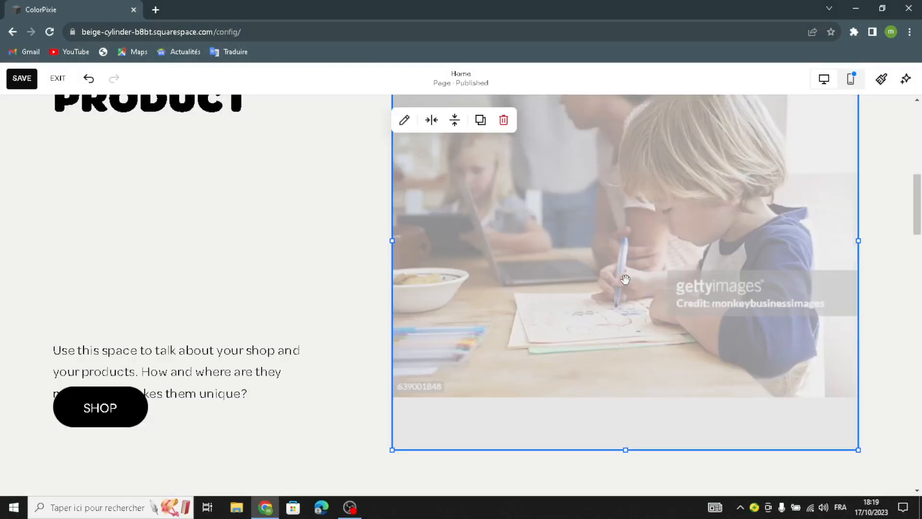
# Move the shop description paragraph up so it no longer overlaps the shop button.
pyautogui.scroll(1, 152, 223)
pyautogui.scroll(-4, 98, 283)
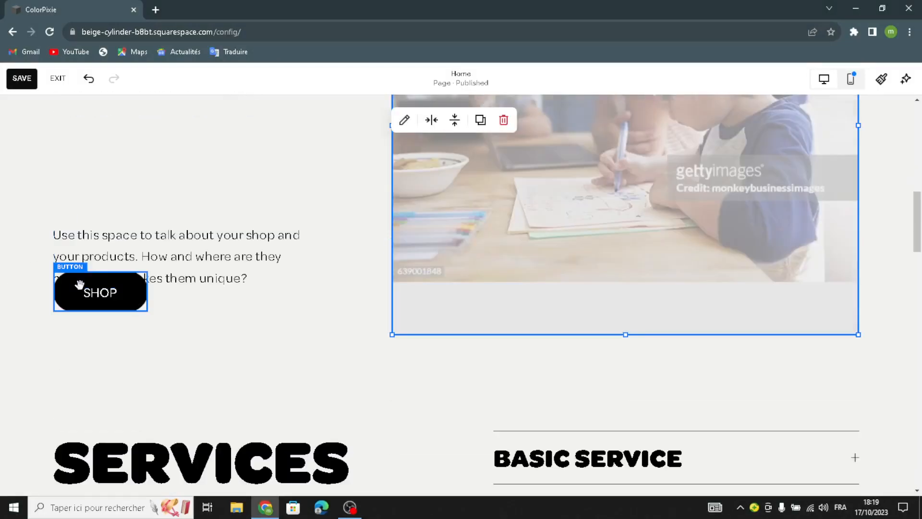
pyautogui.moveTo(142, 233); pyautogui.dragTo(96, 197)
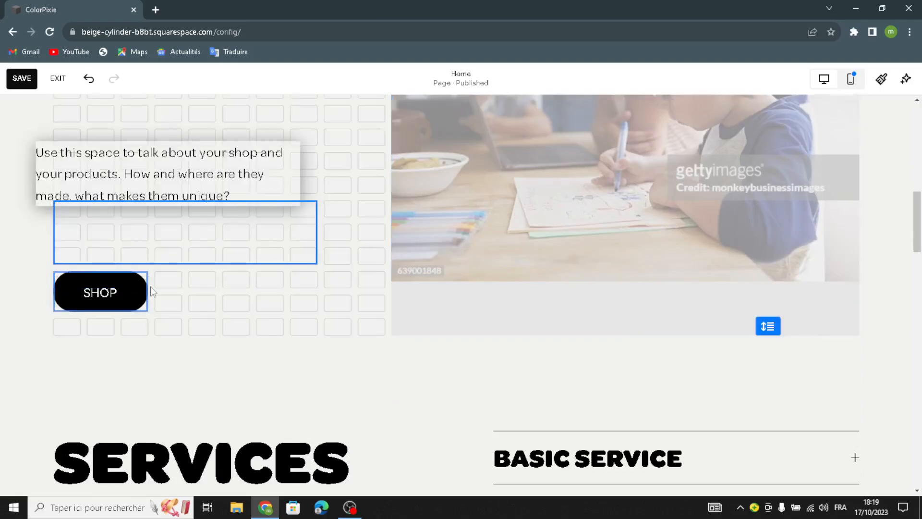
pyautogui.moveTo(152, 292); pyautogui.dragTo(166, 283)
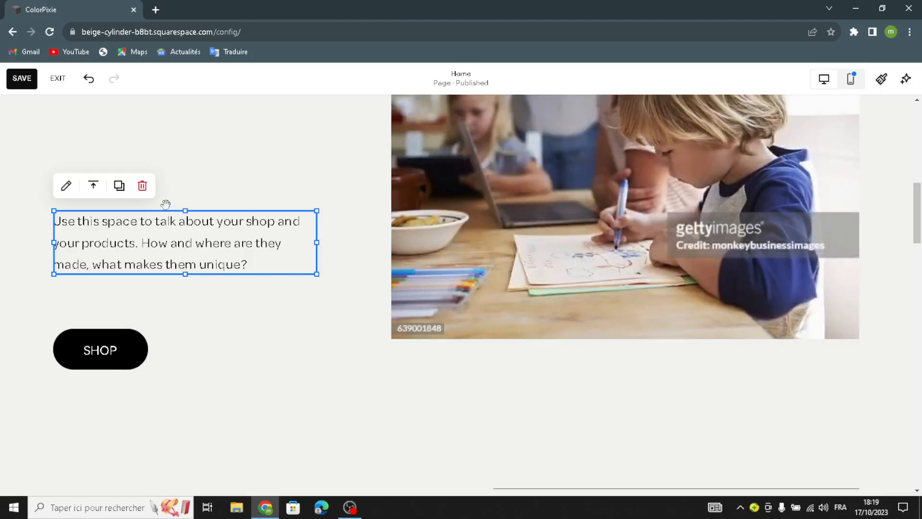
# Change the shop description paragraph's text style to Heading 4.
pyautogui.click(67, 186)
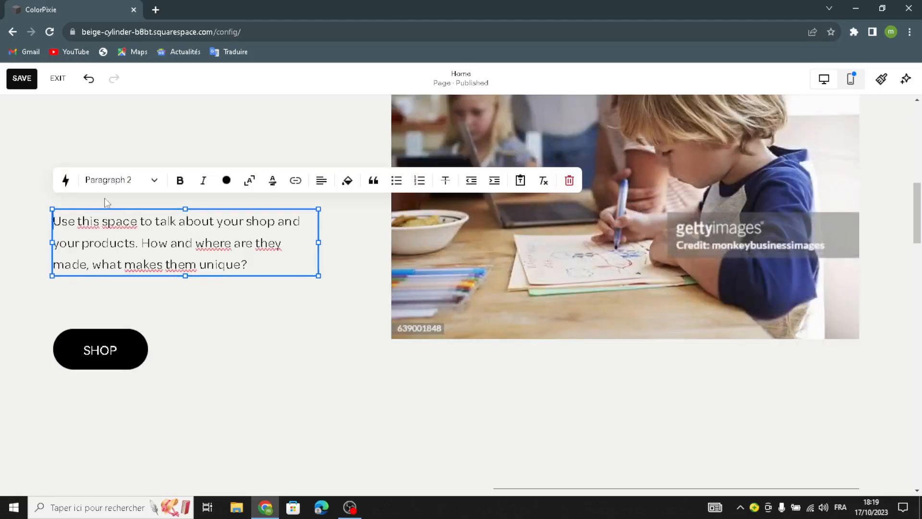
pyautogui.click(120, 180)
pyautogui.click(126, 290)
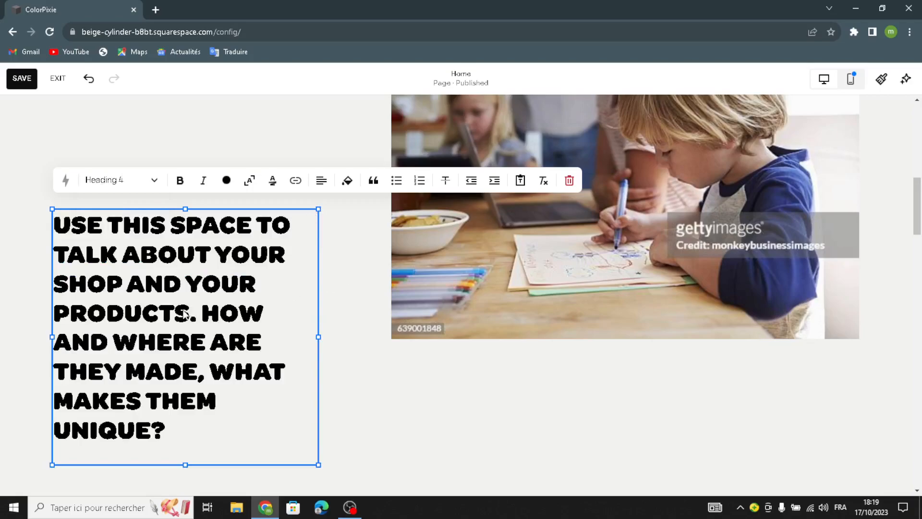
pyautogui.press('Escape')
# Move the enlarged shop description up under the "Shop our product" heading and bring the shop button up beneath it.
pyautogui.moveTo(184, 315); pyautogui.dragTo(192, 195)
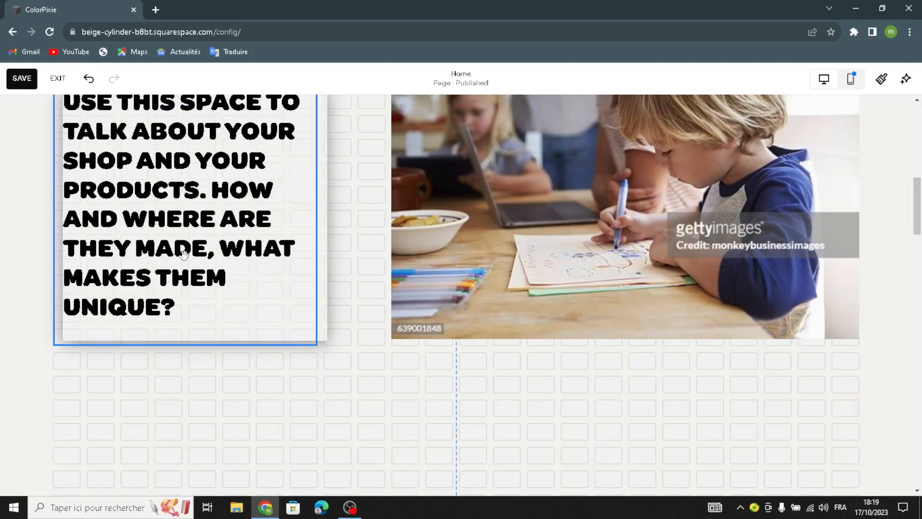
pyautogui.moveTo(184, 253); pyautogui.dragTo(186, 268)
pyautogui.scroll(-2, 318, 315)
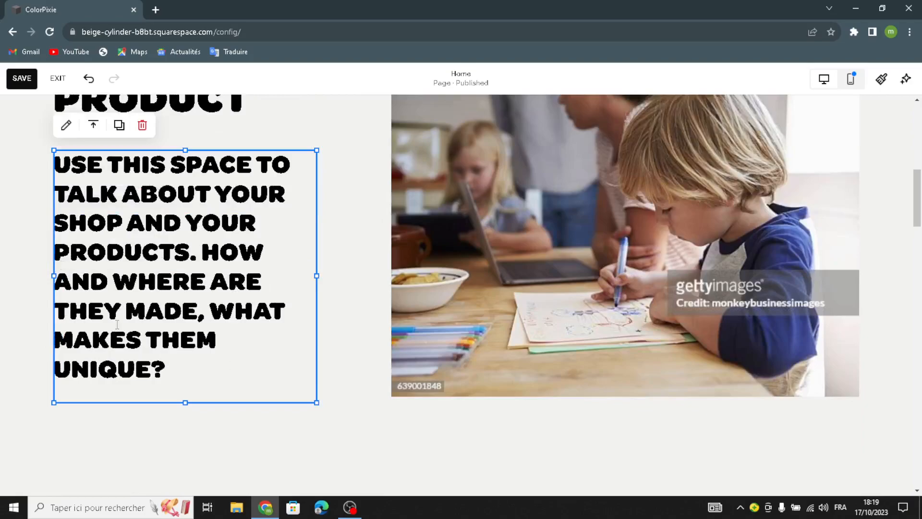
pyautogui.scroll(-5, 223, 366)
pyautogui.moveTo(96, 367); pyautogui.dragTo(130, 226)
pyautogui.scroll(9, 535, 360)
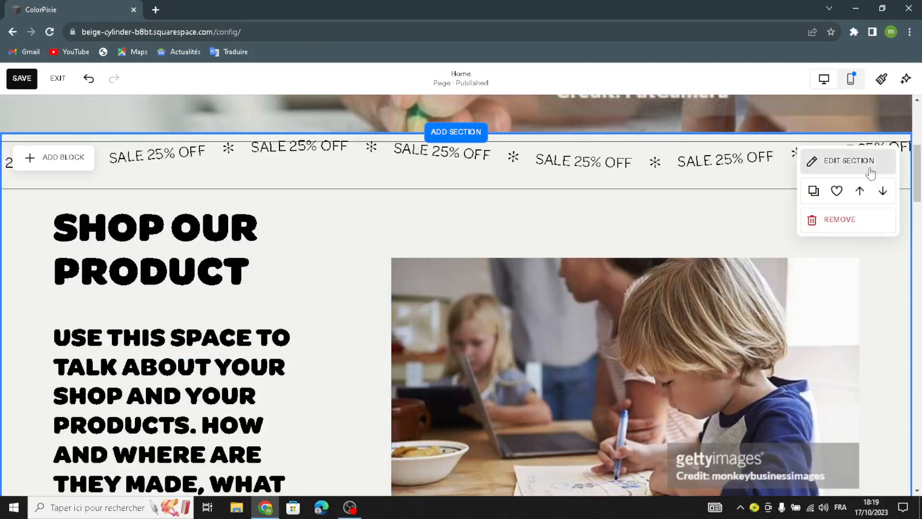
# Apply the beige overlapping-planes background art, the last design offered, to the "Shop our product" section.
pyautogui.click(849, 163)
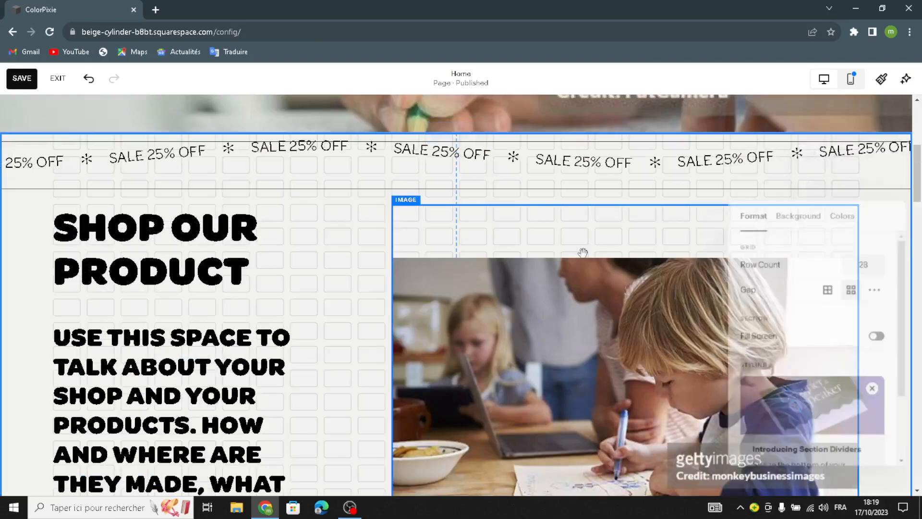
pyautogui.click(813, 217)
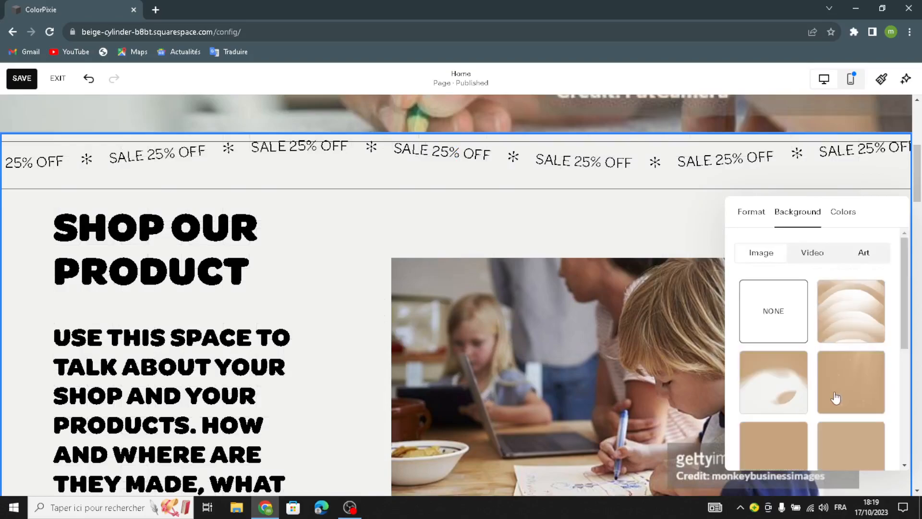
pyautogui.scroll(-4, 836, 399)
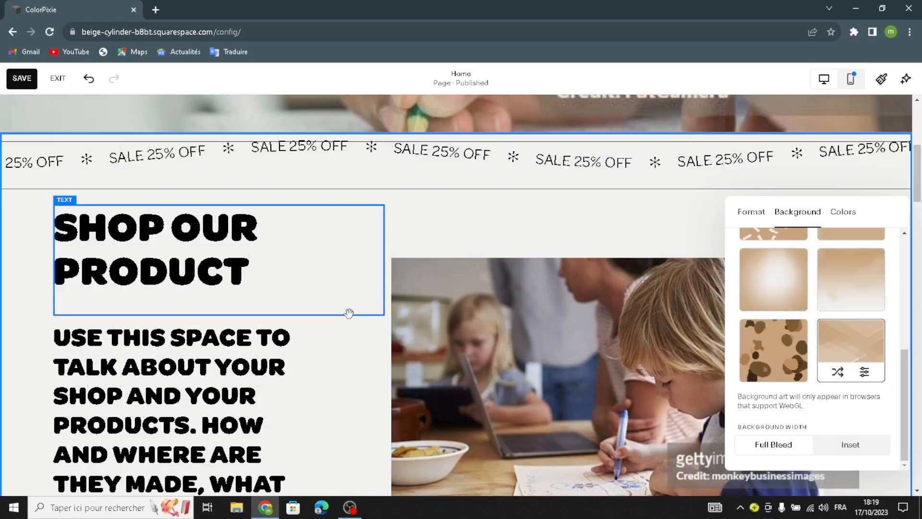
pyautogui.scroll(-14, 378, 339)
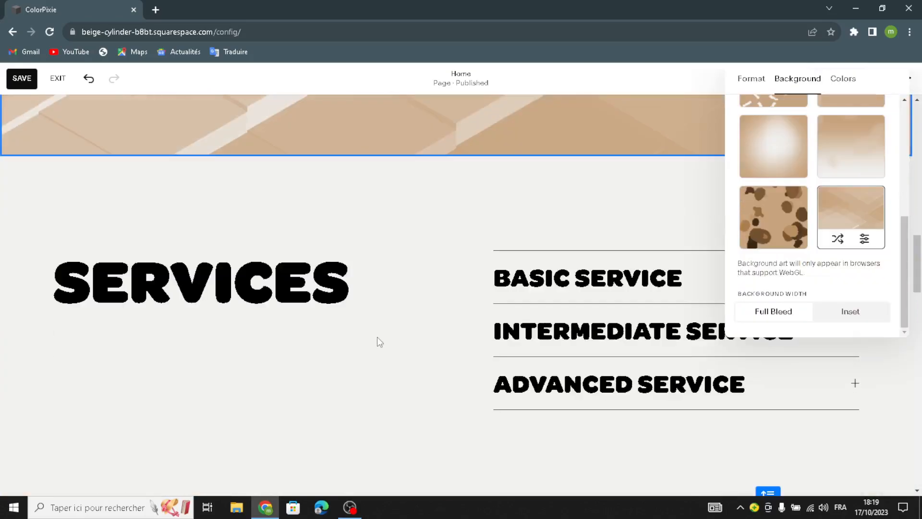
pyautogui.click(306, 375)
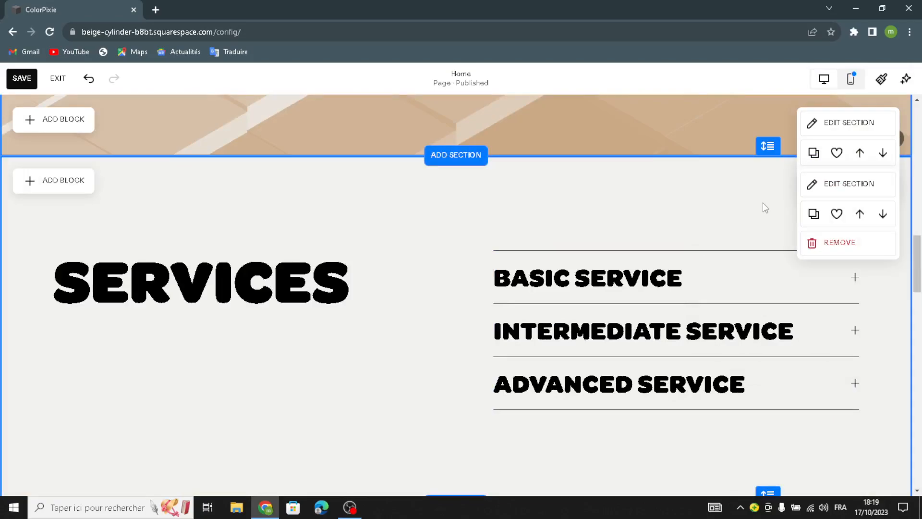
# Give the Services section the same beige overlapping-planes background art.
pyautogui.click(820, 187)
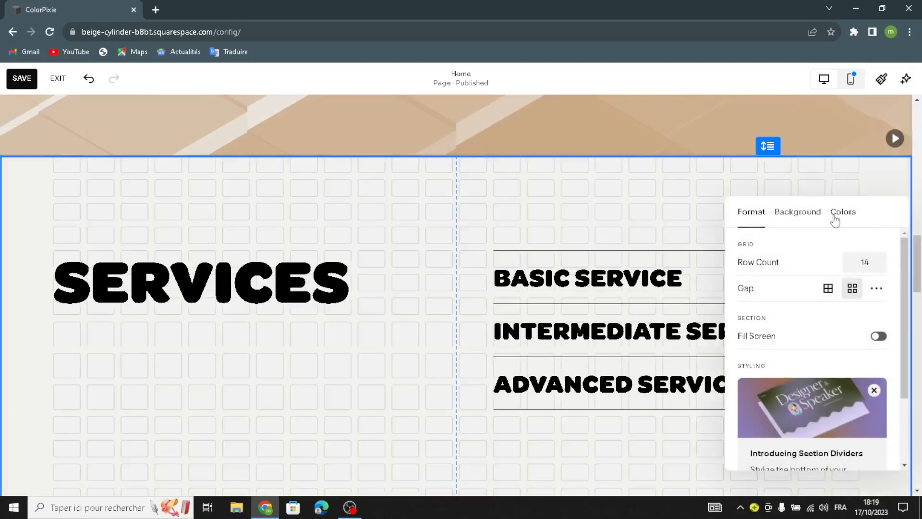
pyautogui.click(813, 215)
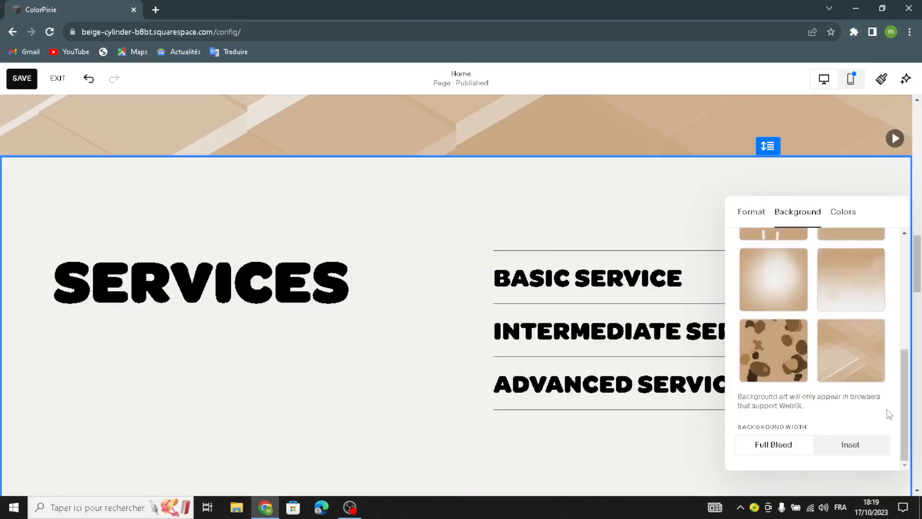
pyautogui.click(870, 380)
# Set the beige overlapping-planes art as the background of the "Follow us on social" section.
pyautogui.scroll(-15, 363, 333)
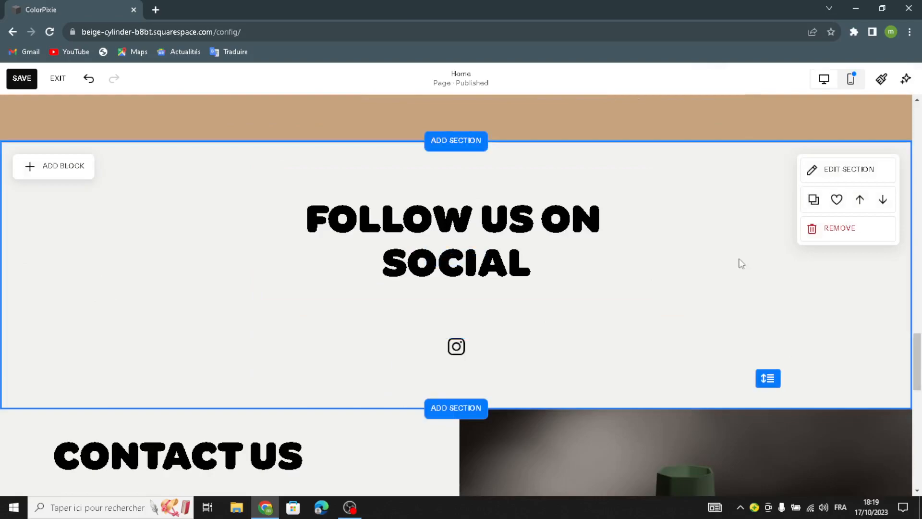
pyautogui.click(830, 168)
pyautogui.click(798, 156)
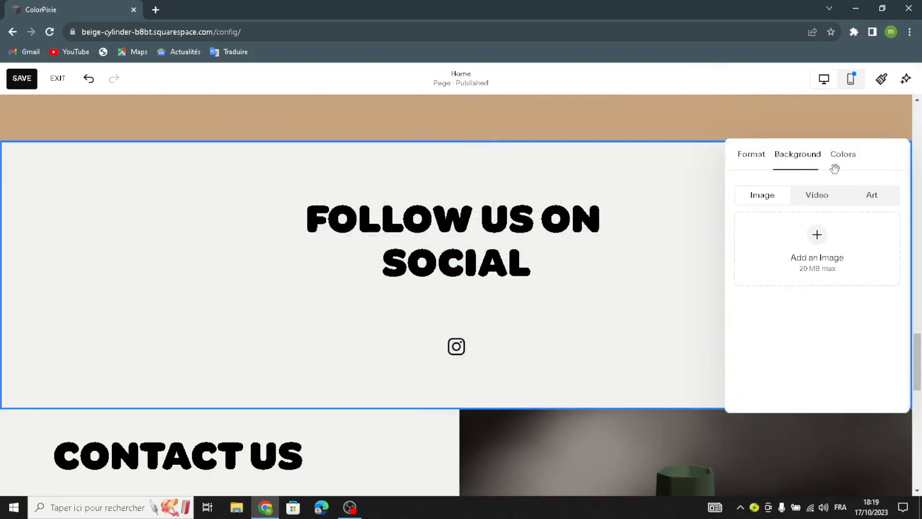
pyautogui.click(879, 197)
pyautogui.scroll(-5, 847, 317)
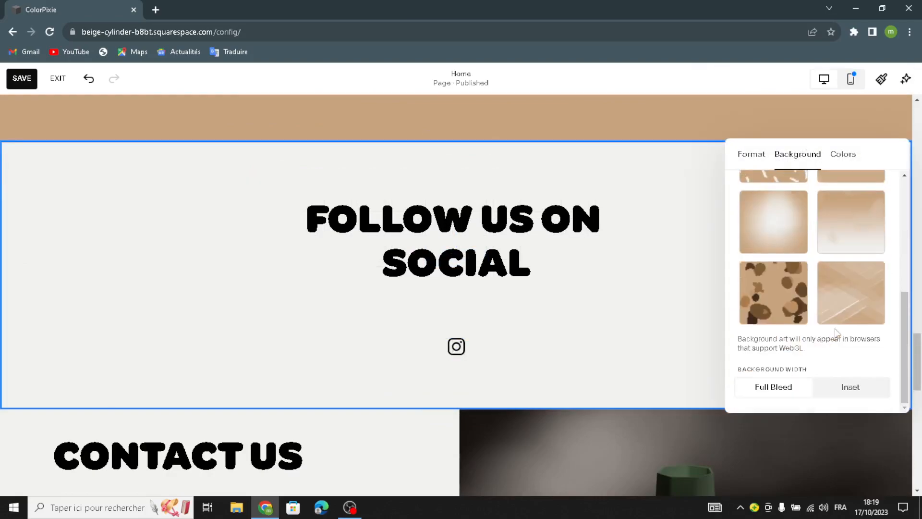
pyautogui.click(849, 322)
pyautogui.scroll(-5, 288, 303)
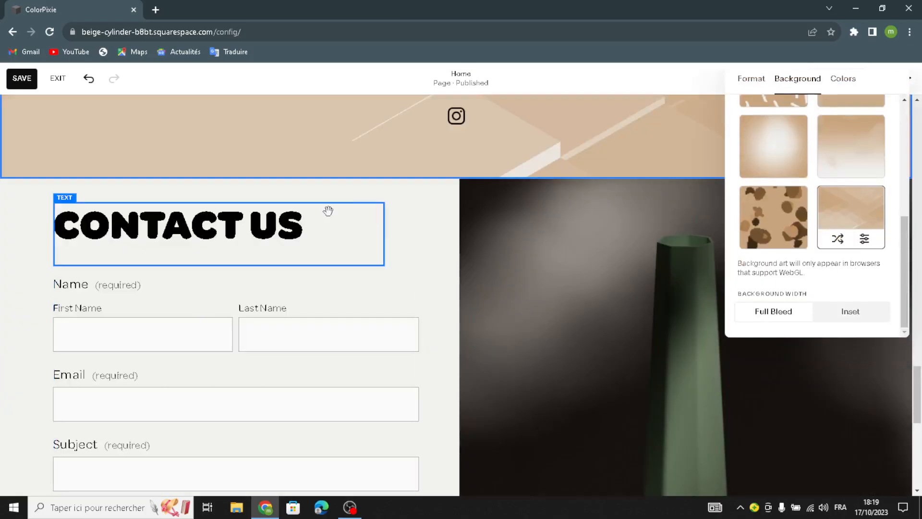
pyautogui.click(511, 343)
# Delete the green vase image beside the contact form in the "Contact us" section.
pyautogui.scroll(-5, 585, 294)
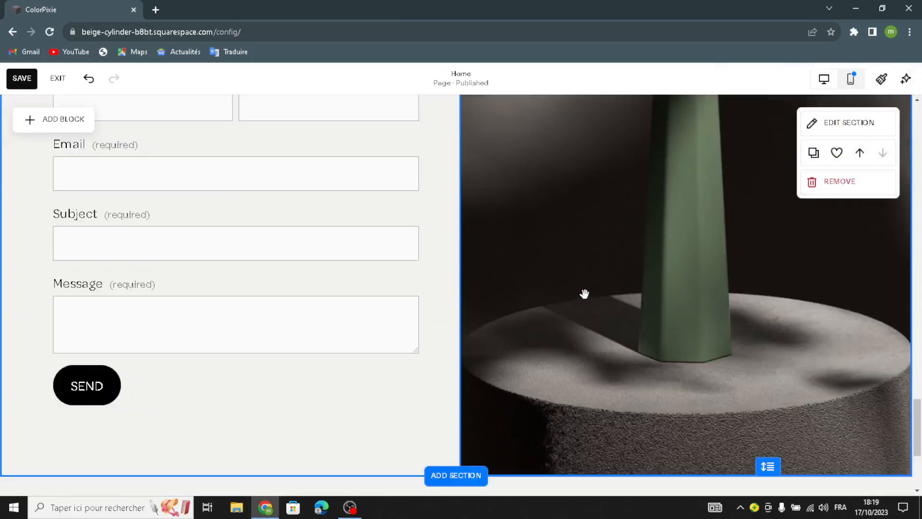
pyautogui.click(598, 271)
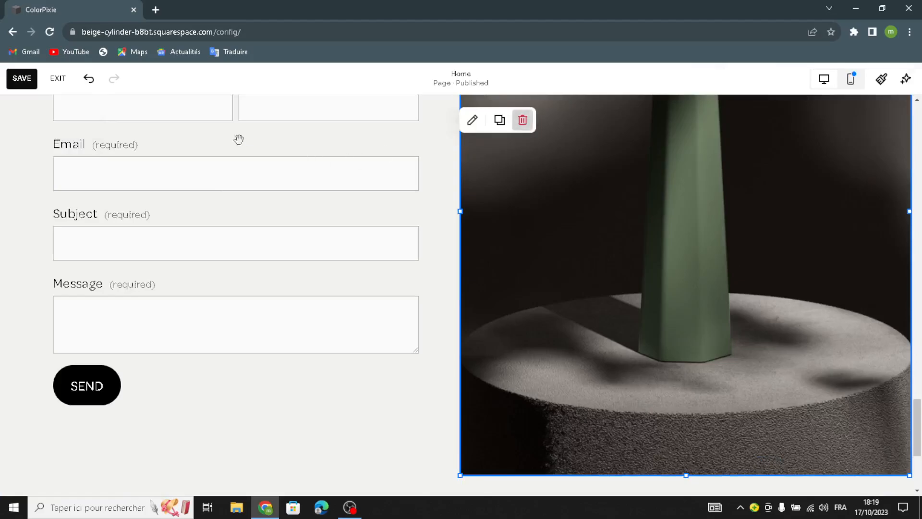
pyautogui.press('Delete')
# Add a map block to the "Contact us" section and place it in the empty area beside the form.
pyautogui.click(29, 124)
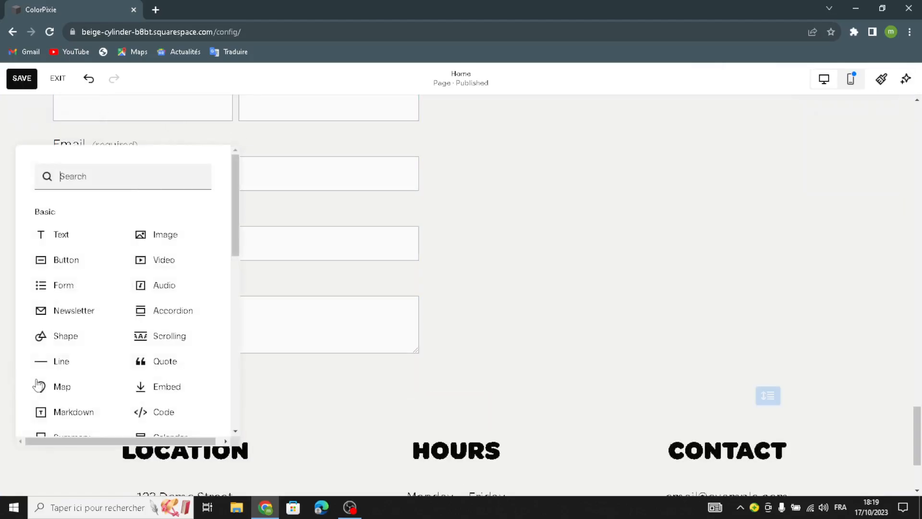
pyautogui.click(46, 387)
pyautogui.moveTo(523, 217); pyautogui.dragTo(670, 171)
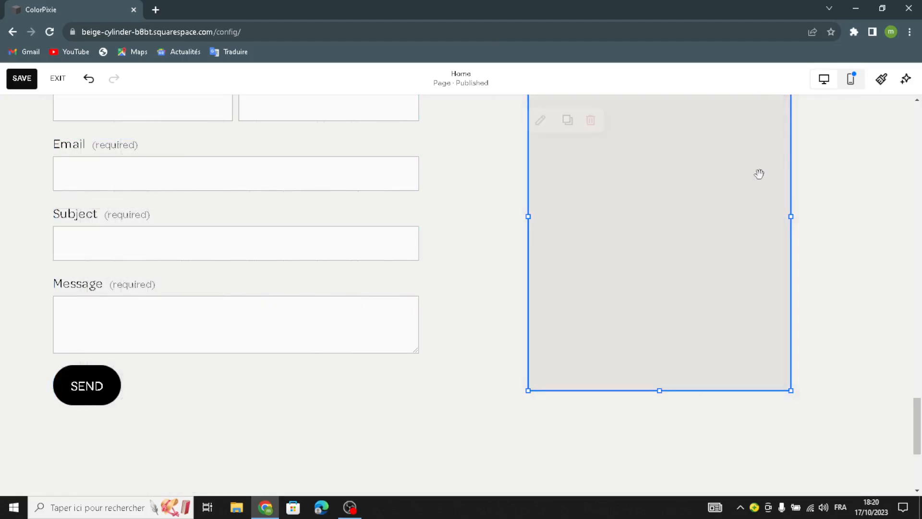
# Enlarge the map block to extend higher and wider, with its inner edge near the contact form.
pyautogui.scroll(2, 768, 196)
pyautogui.moveTo(796, 151); pyautogui.dragTo(824, 105)
pyautogui.scroll(3, 736, 177)
pyautogui.moveTo(514, 232); pyautogui.dragTo(461, 200)
pyautogui.scroll(-7, 812, 265)
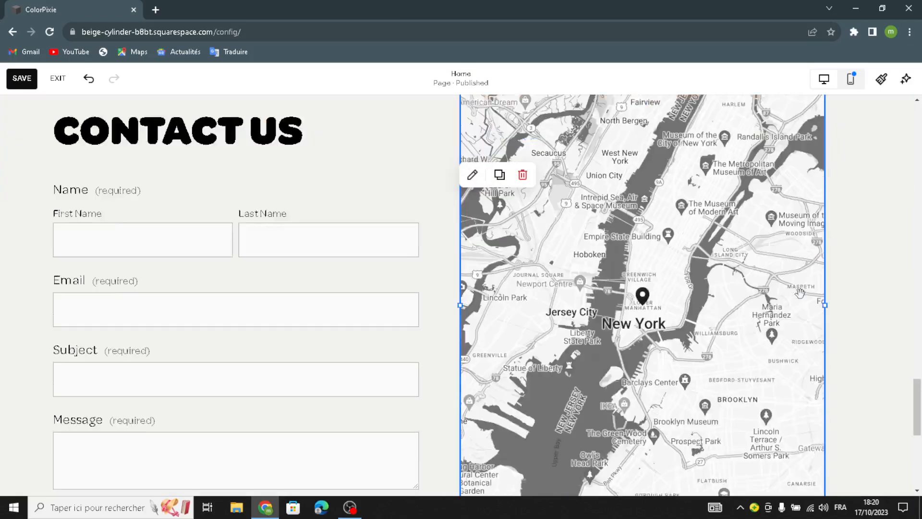
pyautogui.moveTo(829, 298); pyautogui.dragTo(835, 336)
pyautogui.scroll(5, 649, 308)
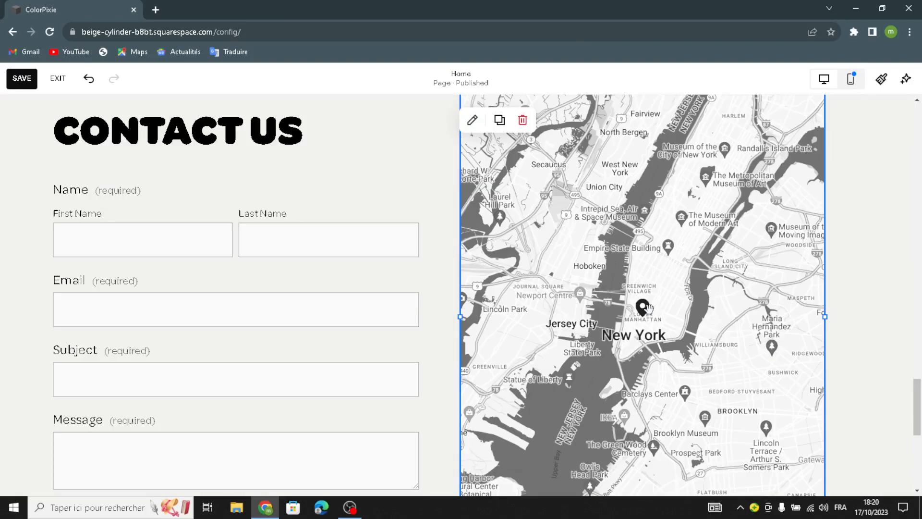
# Set the map block's design style to Satellite.
pyautogui.click(473, 120)
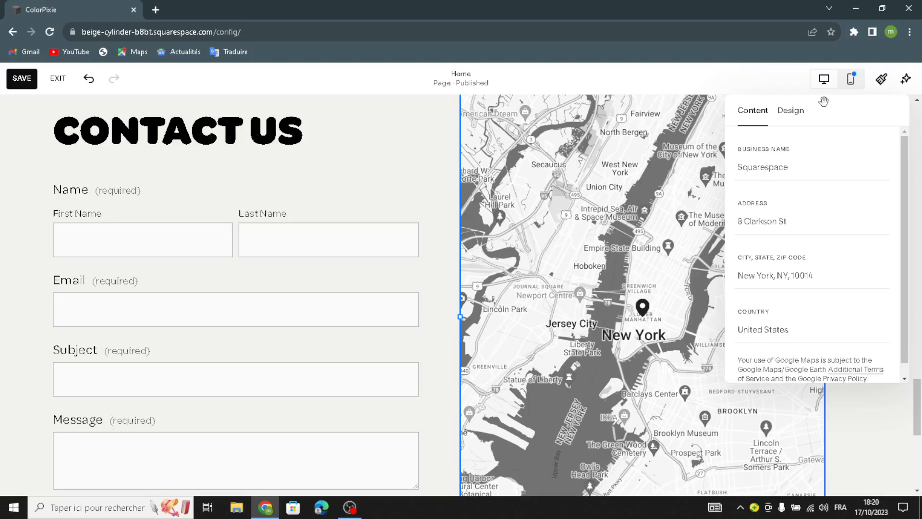
pyautogui.click(800, 115)
pyautogui.click(774, 157)
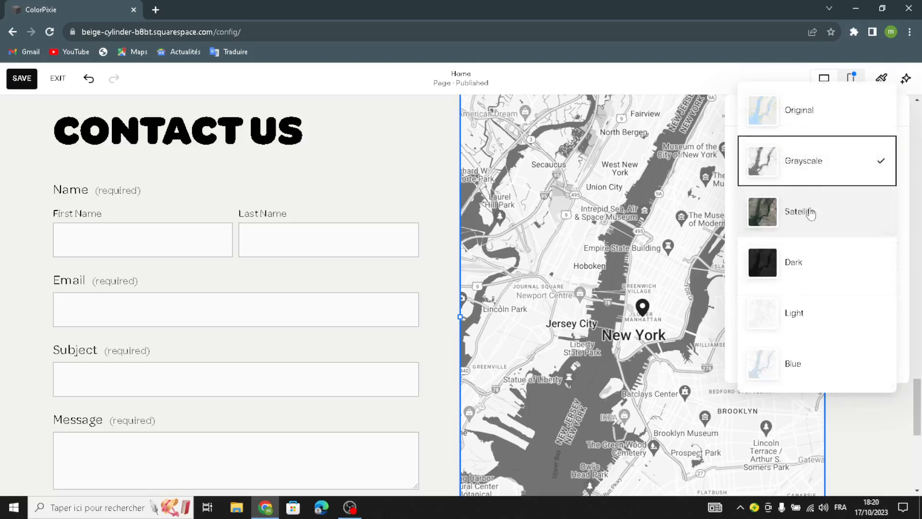
pyautogui.click(804, 230)
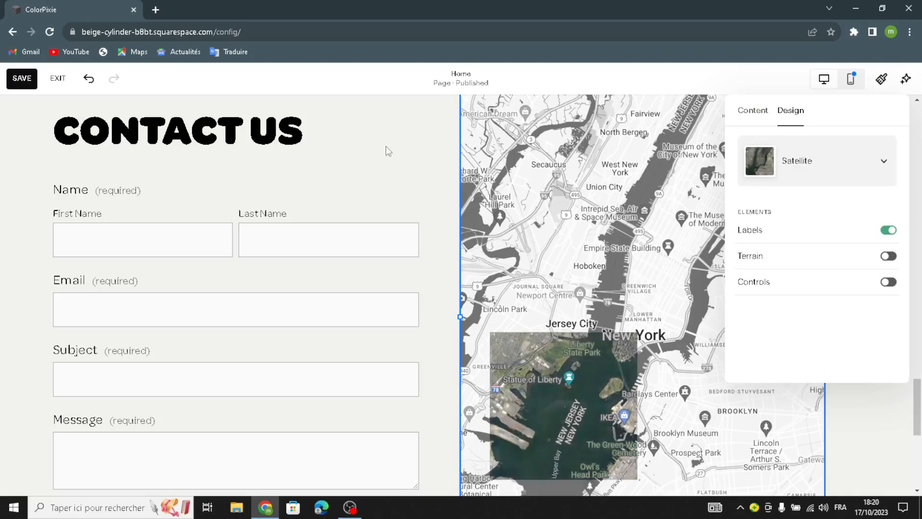
pyautogui.click(911, 186)
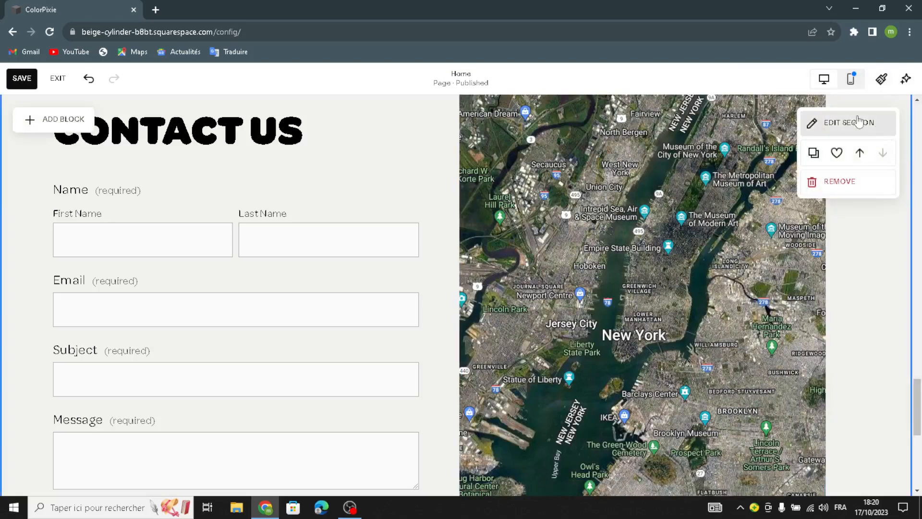
# Apply the beige overlapping-planes background art to the "Contact us" section.
pyautogui.click(858, 122)
pyautogui.click(816, 156)
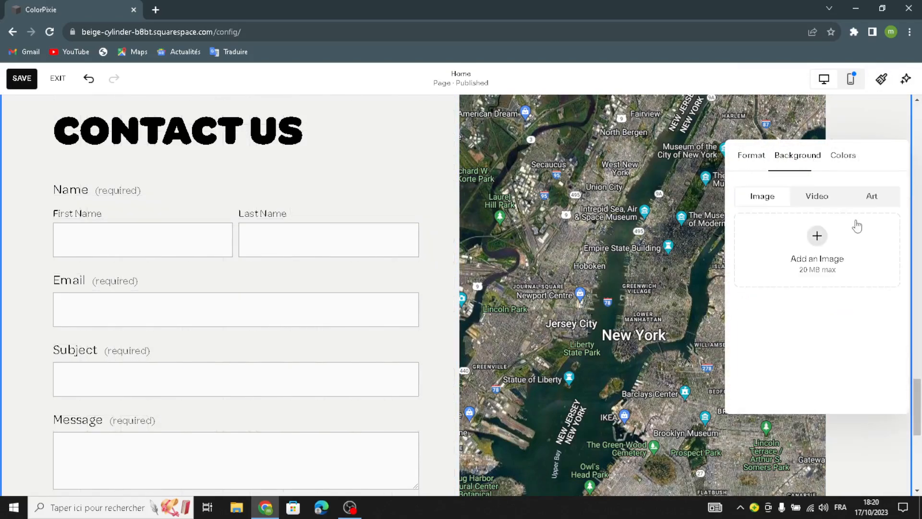
pyautogui.click(892, 205)
pyautogui.scroll(-5, 824, 321)
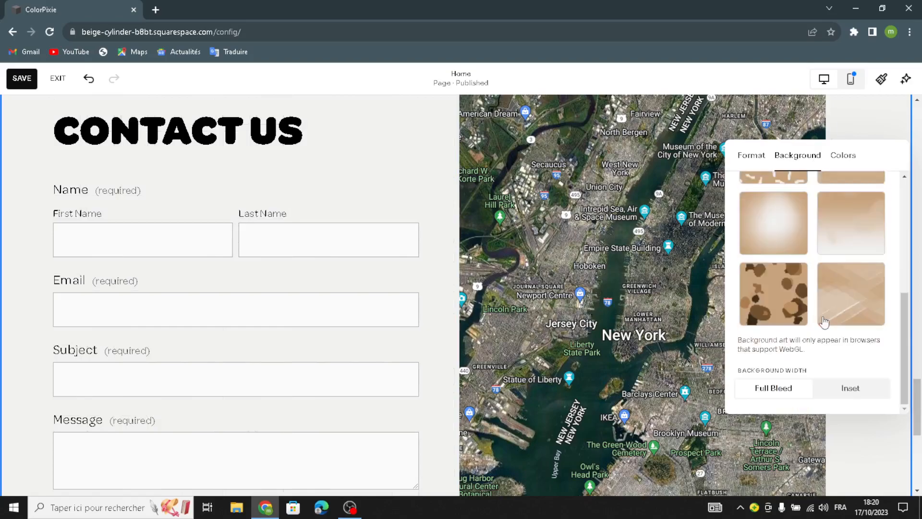
pyautogui.click(819, 326)
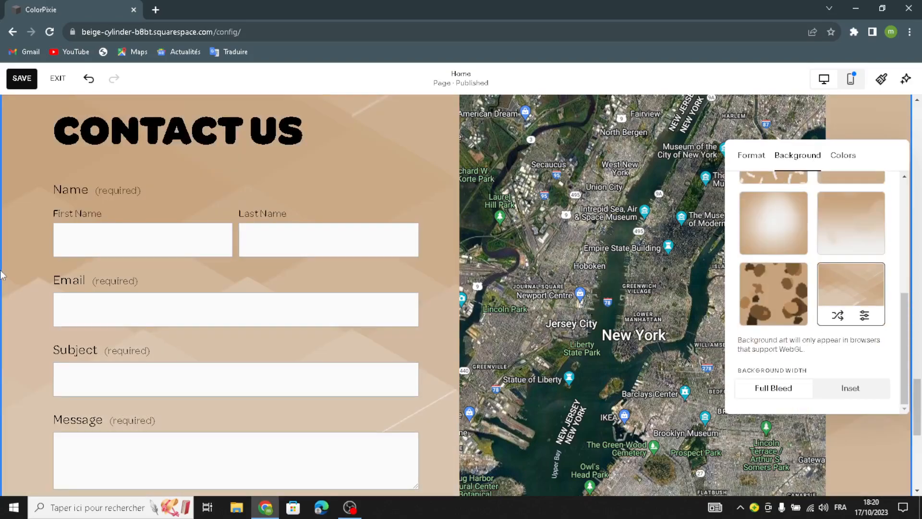
# Apply the beige overlapping-planes background art to the site footer section.
pyautogui.scroll(-7, 452, 288)
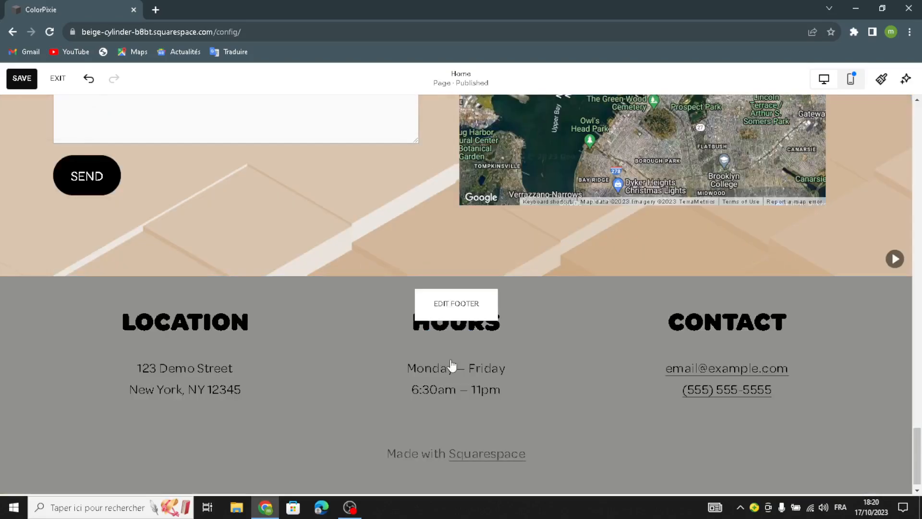
pyautogui.click(483, 321)
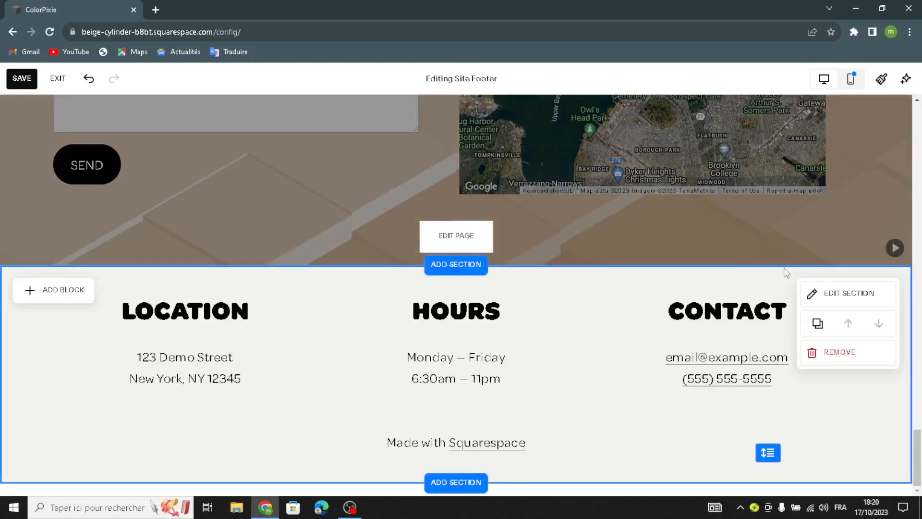
pyautogui.click(835, 295)
pyautogui.click(813, 216)
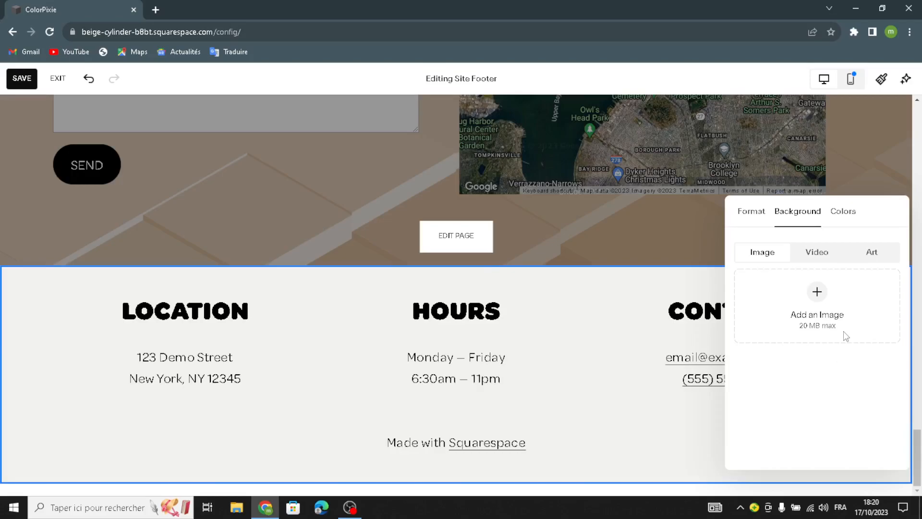
pyautogui.click(871, 251)
pyautogui.scroll(-5, 826, 336)
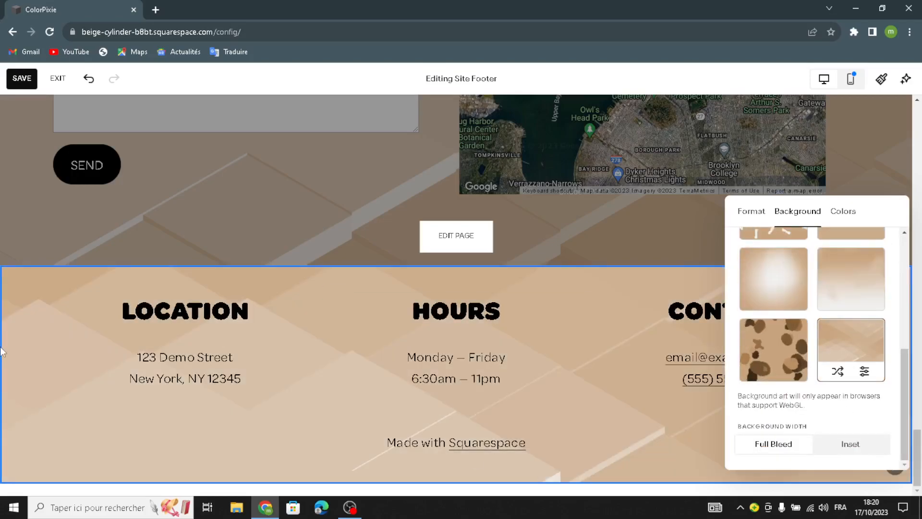
pyautogui.click(274, 241)
# Review the whole homepage from the footer up to the welcome banner and back down, checking the section backgrounds, and return to page editing.
pyautogui.scroll(10, 309, 226)
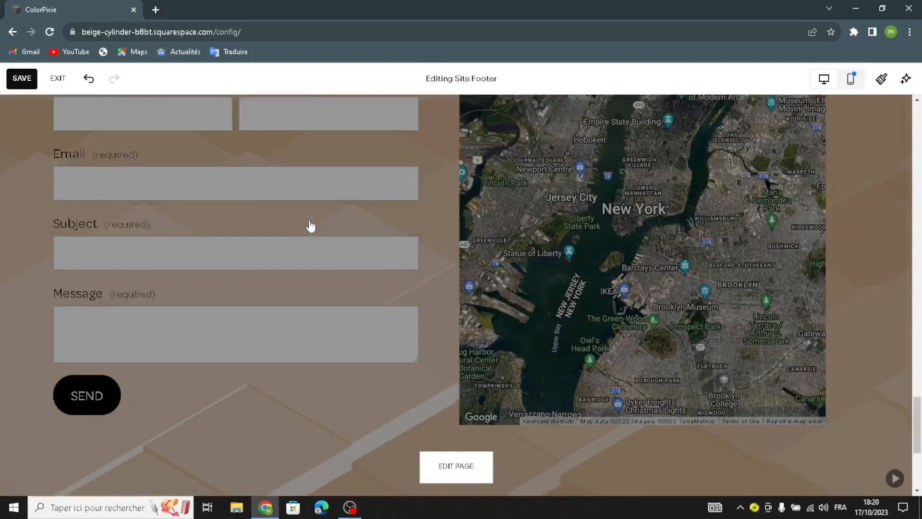
pyautogui.scroll(7, 312, 226)
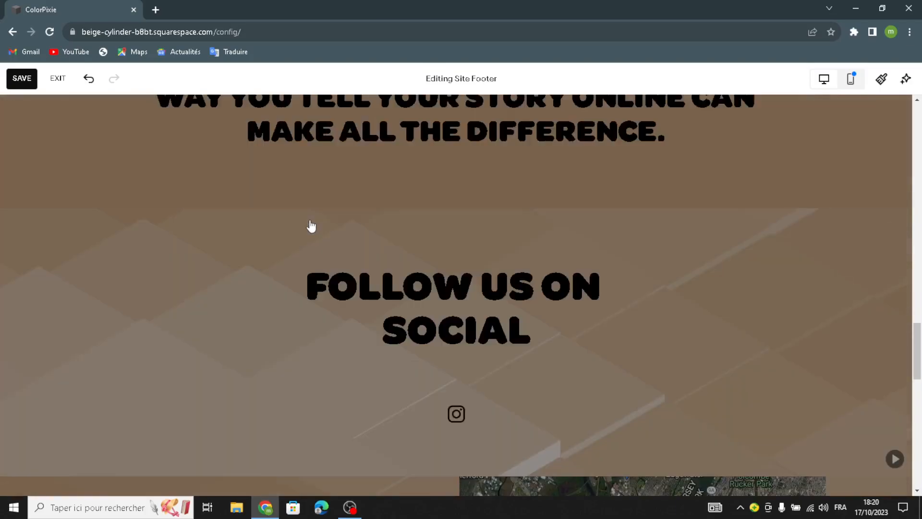
pyautogui.scroll(20, 314, 225)
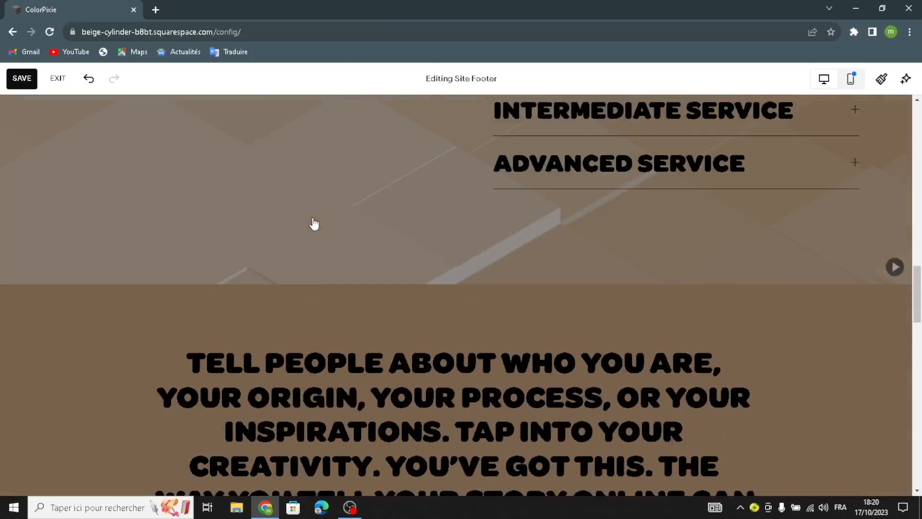
pyautogui.scroll(6, 314, 225)
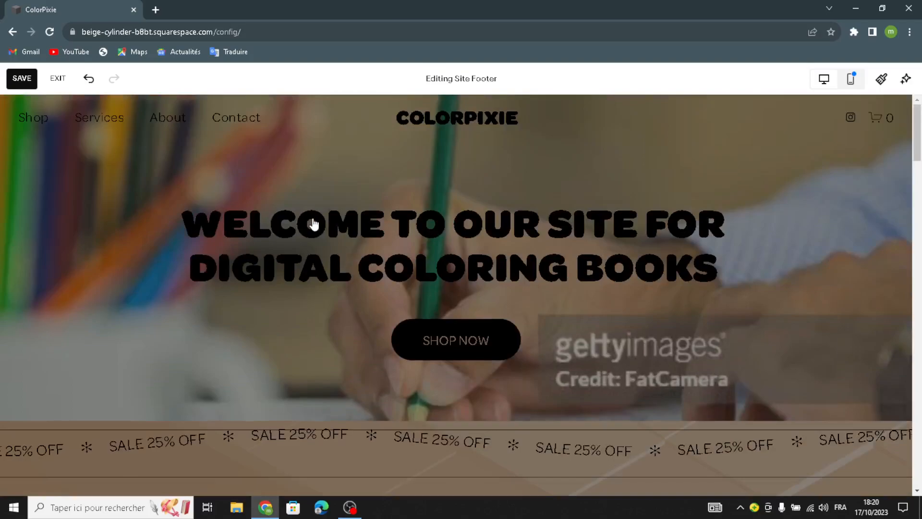
pyautogui.scroll(-20, 274, 375)
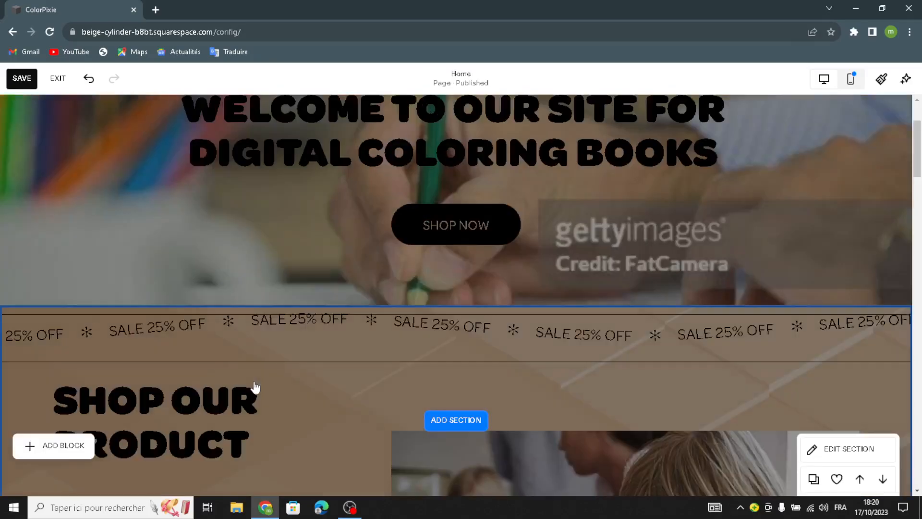
pyautogui.scroll(-13, 314, 286)
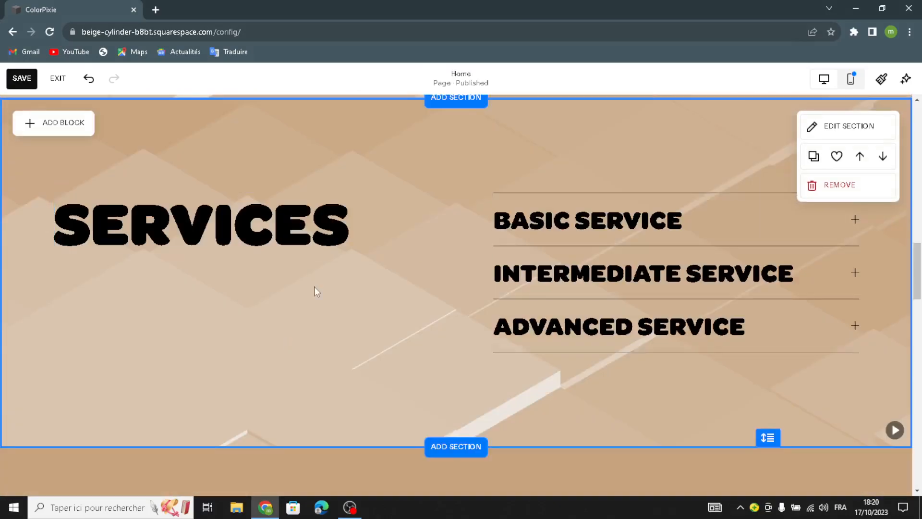
pyautogui.scroll(-7, 307, 289)
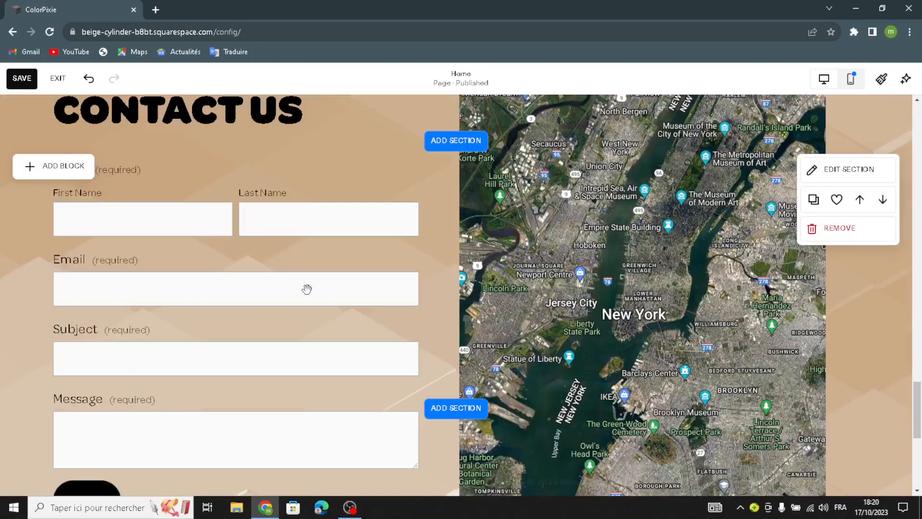
pyautogui.scroll(-5, 378, 289)
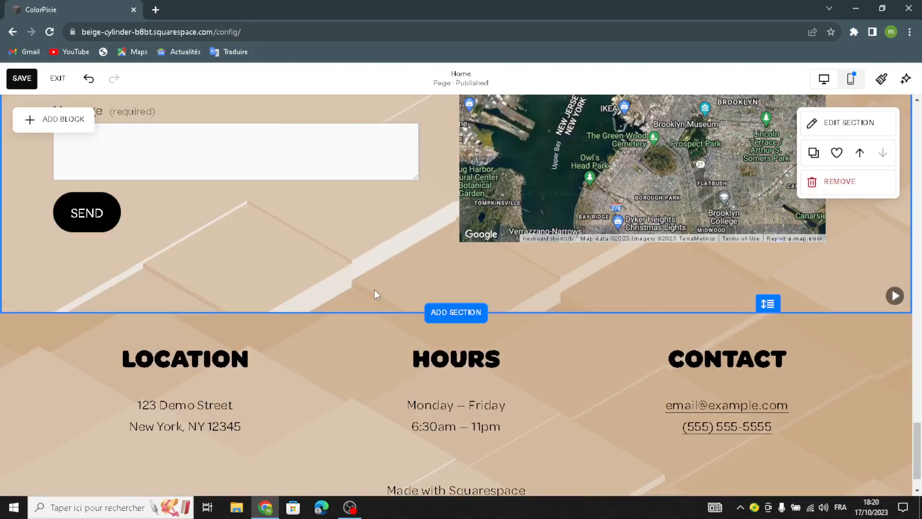